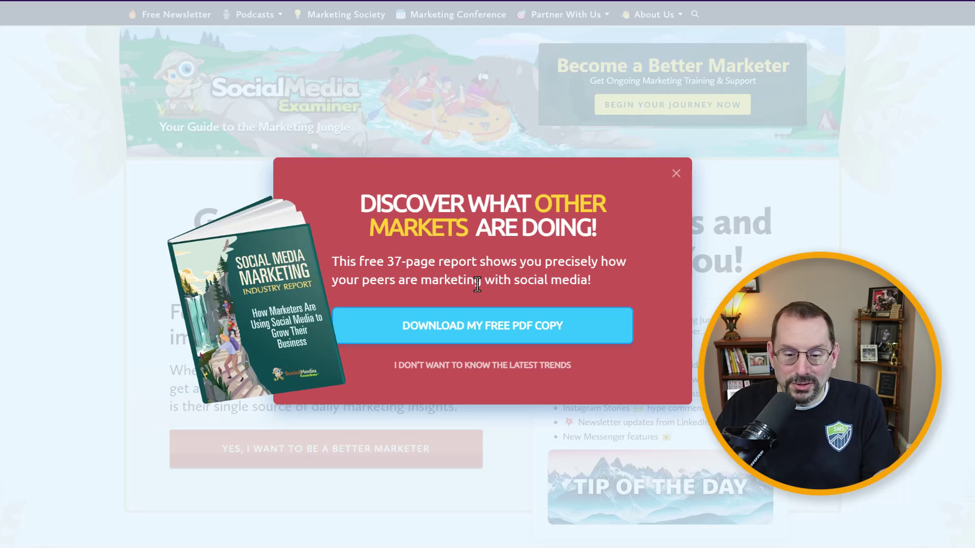
Advance the Social Media Examiner popup via 'Download My Free PDF Copy' to its name-and-email form
{"action": "left_click", "coordinate": [481, 330]}
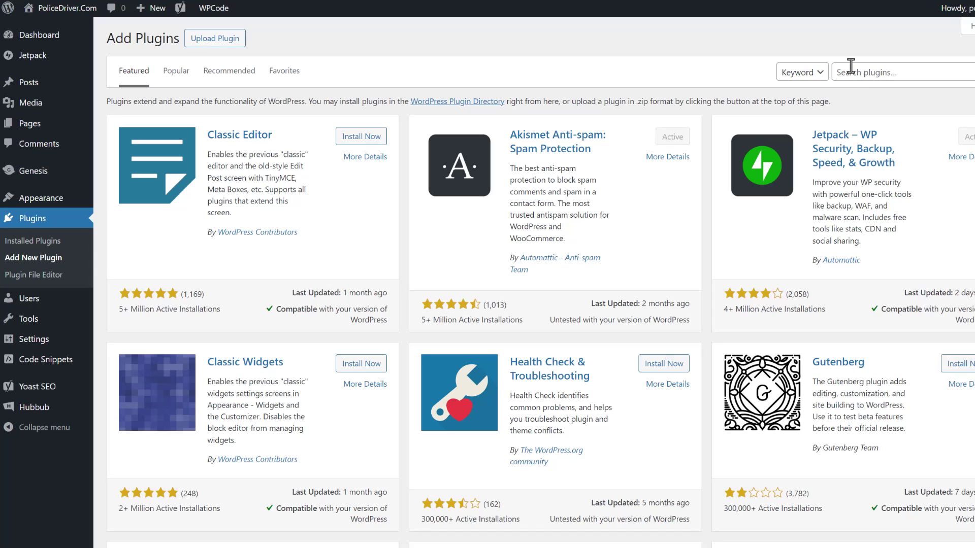
Search the WordPress plugin directory for 'omnisend'
{"action": "left_click", "coordinate": [851, 67]}
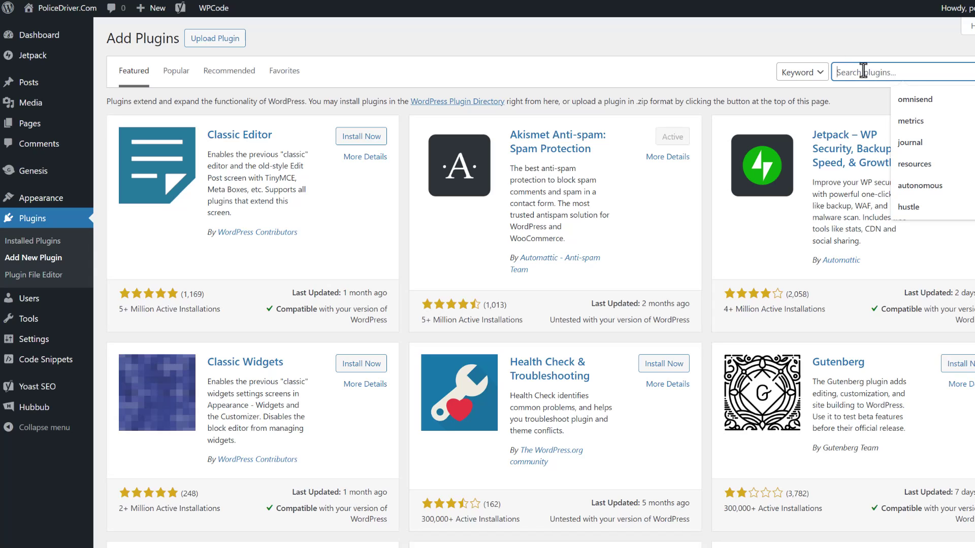
{"action": "left_click", "coordinate": [931, 100]}
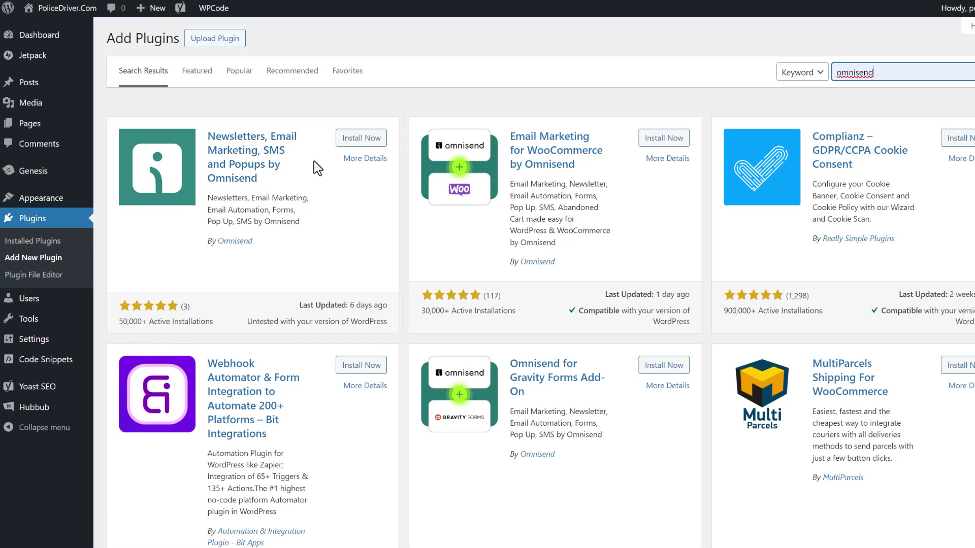
Install and activate the Omnisend plugin, refresh, and go to Omnisend Email Marketing > Home
{"action": "left_click", "coordinate": [361, 139]}
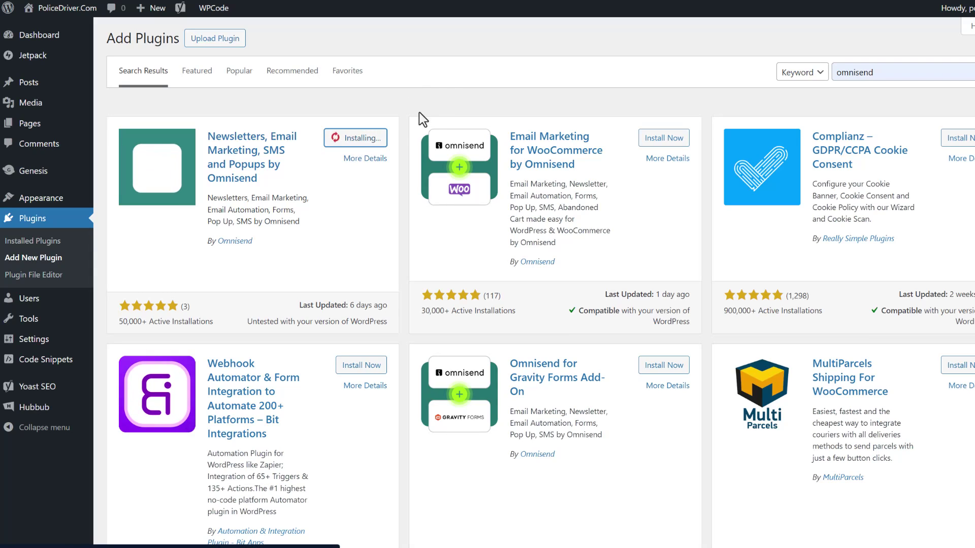
{"action": "left_click", "coordinate": [369, 142]}
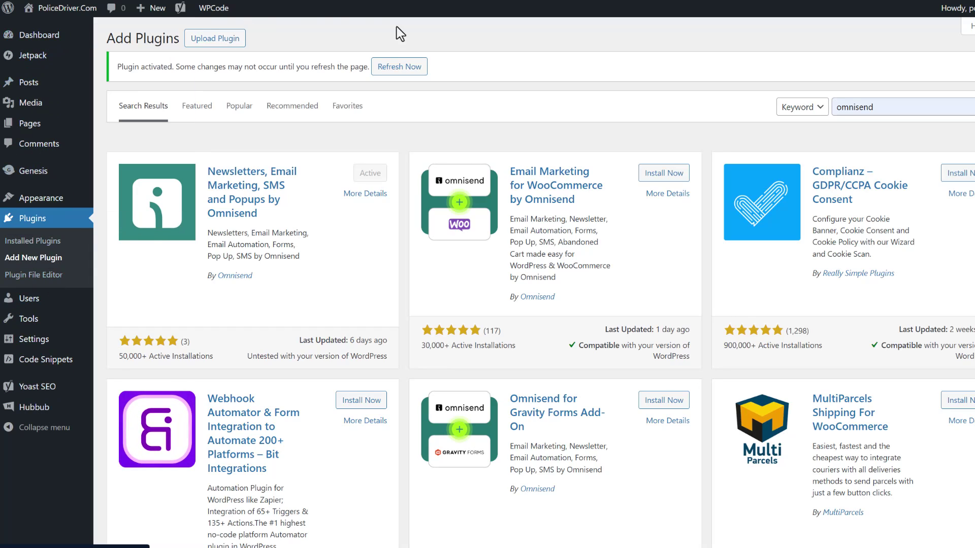
{"action": "left_click", "coordinate": [407, 73]}
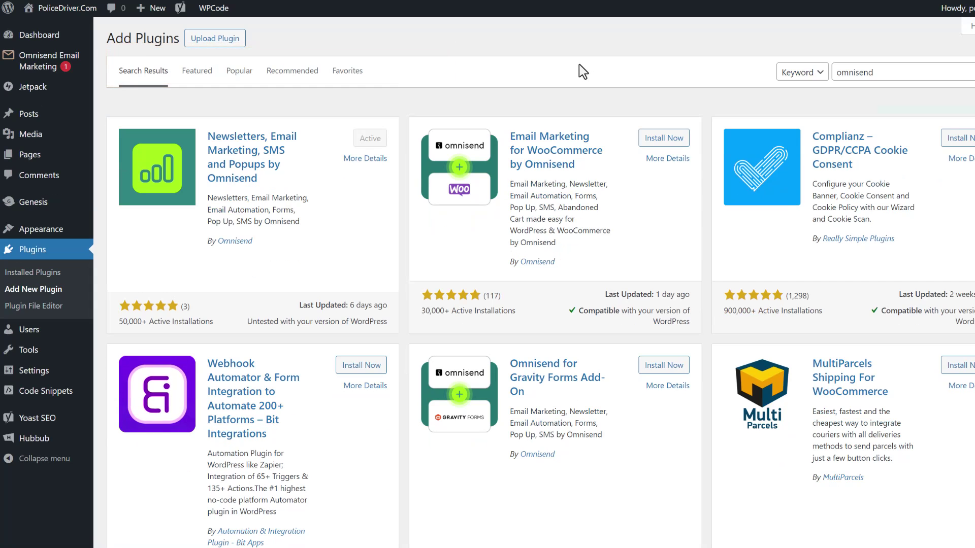
{"action": "mouse_move", "coordinate": [25, 65]}
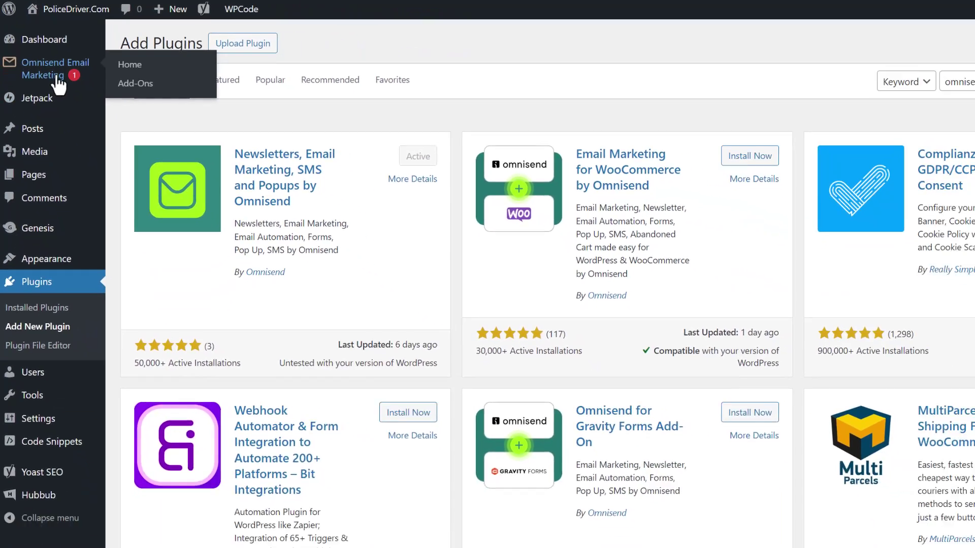
{"action": "left_click", "coordinate": [57, 76]}
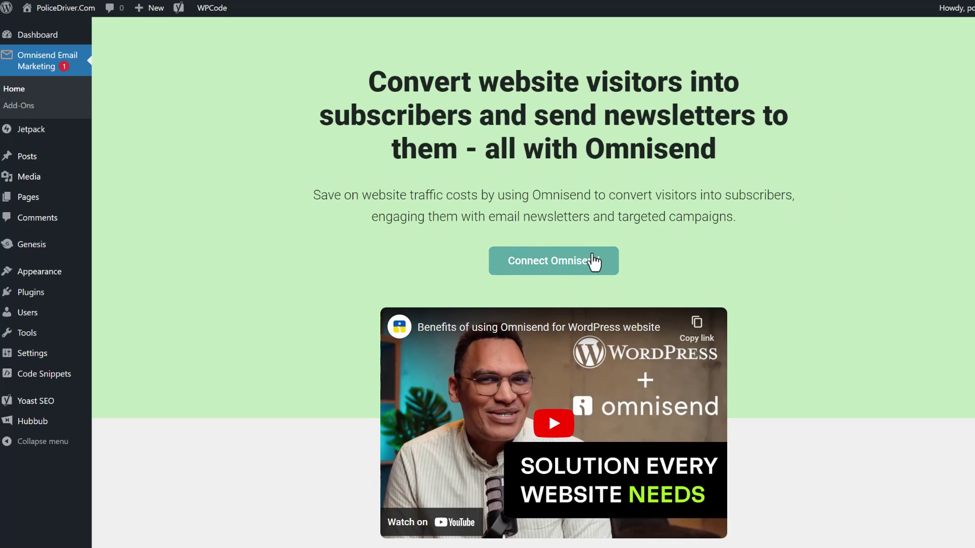
Bring up the Connect Omnisend steps on the plugin's home page
{"action": "left_click", "coordinate": [562, 267]}
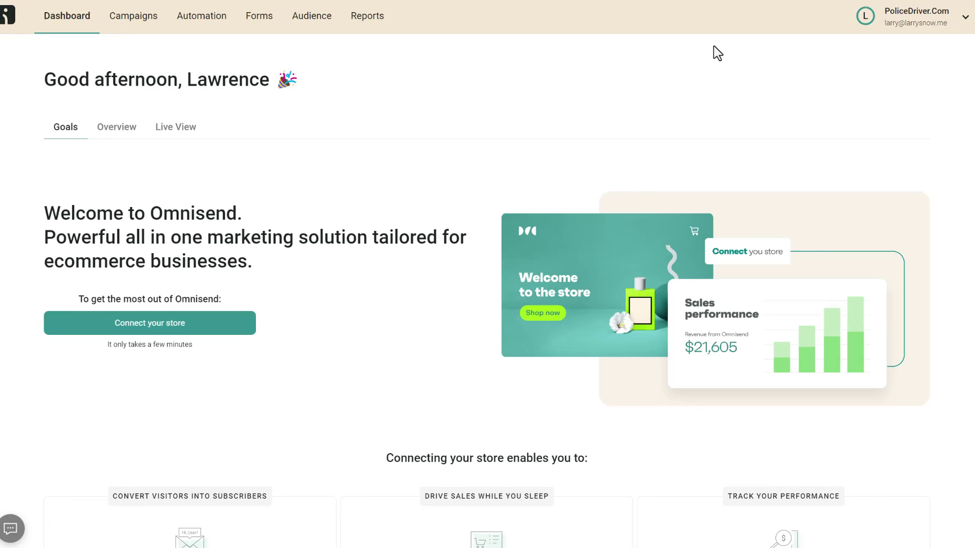
Go through the account menu and Store settings to the API keys page
{"action": "left_click", "coordinate": [964, 23]}
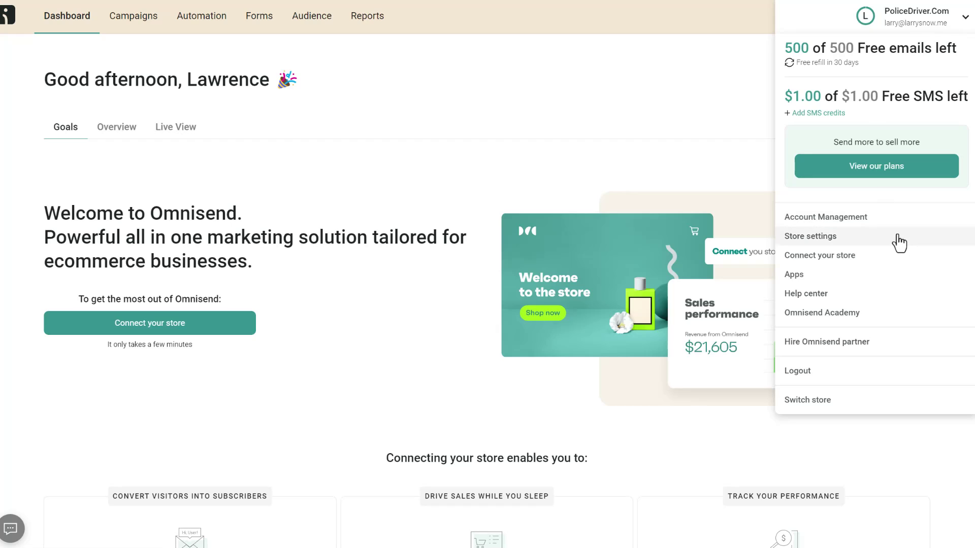
{"action": "left_click", "coordinate": [823, 238]}
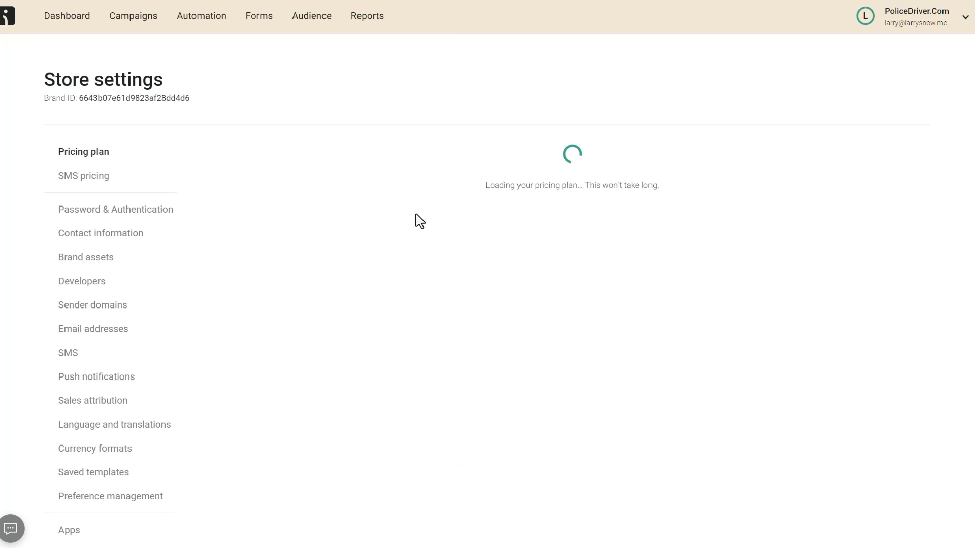
{"action": "scroll", "coordinate": [168, 350], "scroll_direction": "down", "scroll_amount": 2}
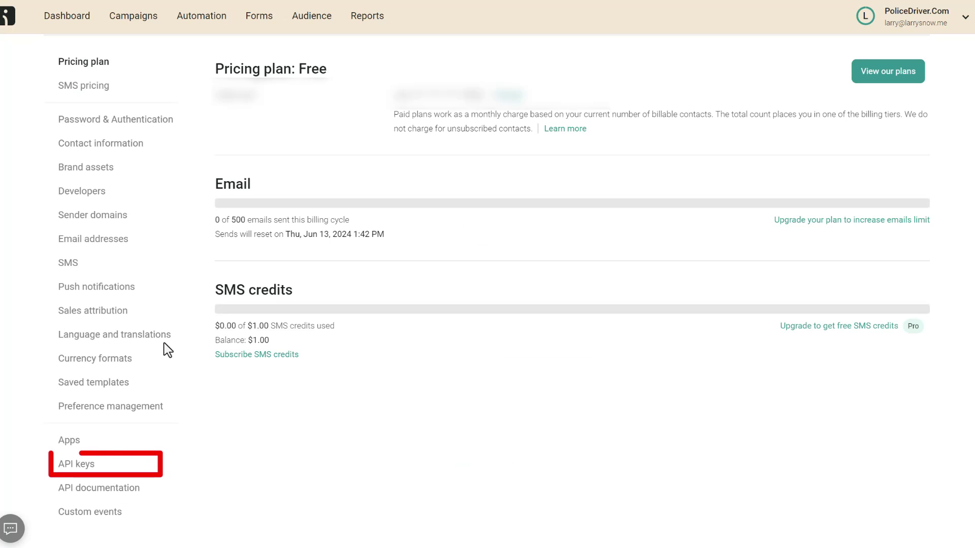
{"action": "left_click", "coordinate": [80, 469]}
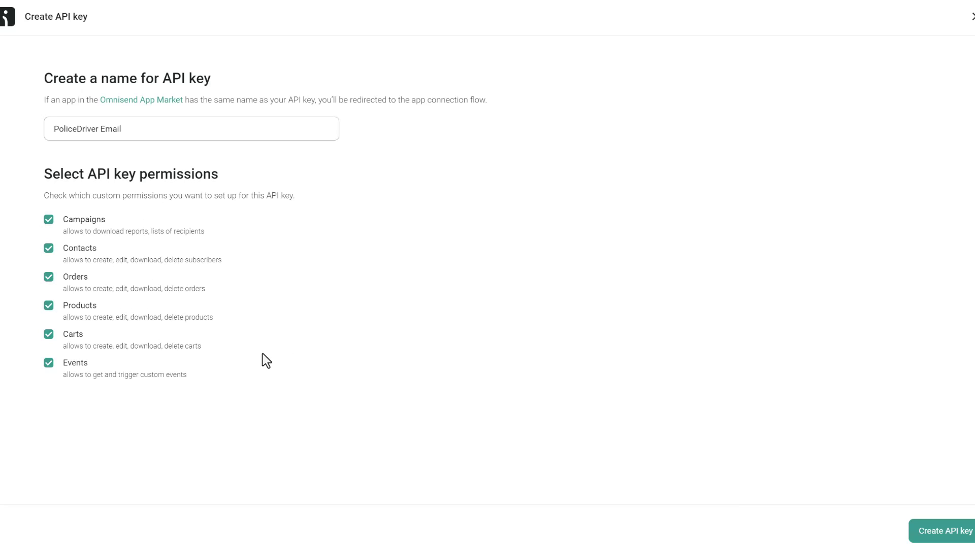
Create and copy the PoliceDriver Email API key, force-paste it into WordPress, and connect Omnisend
{"action": "left_click", "coordinate": [953, 537]}
{"action": "left_click", "coordinate": [345, 147]}
{"action": "left_click", "coordinate": [315, 1]}
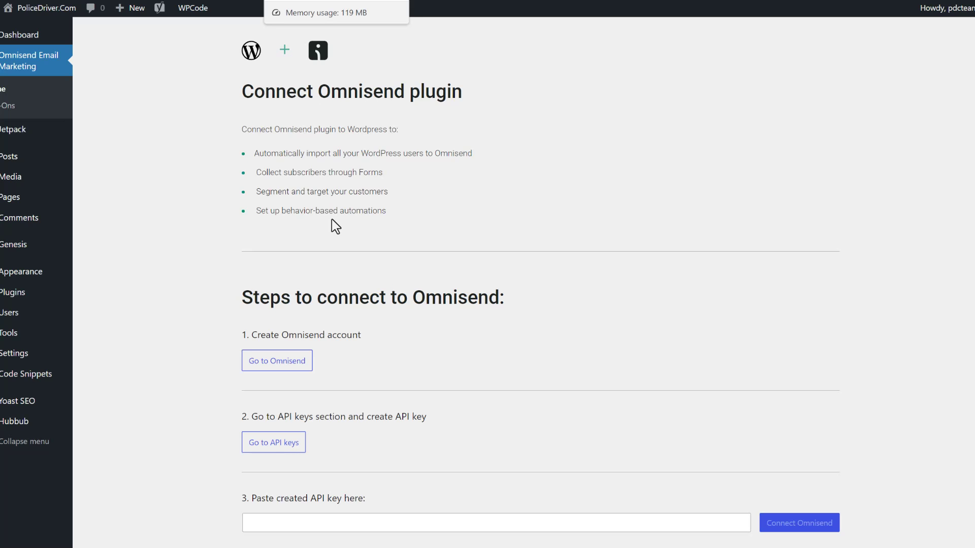
{"action": "left_click", "coordinate": [320, 522]}
{"action": "right_click", "coordinate": [321, 522]}
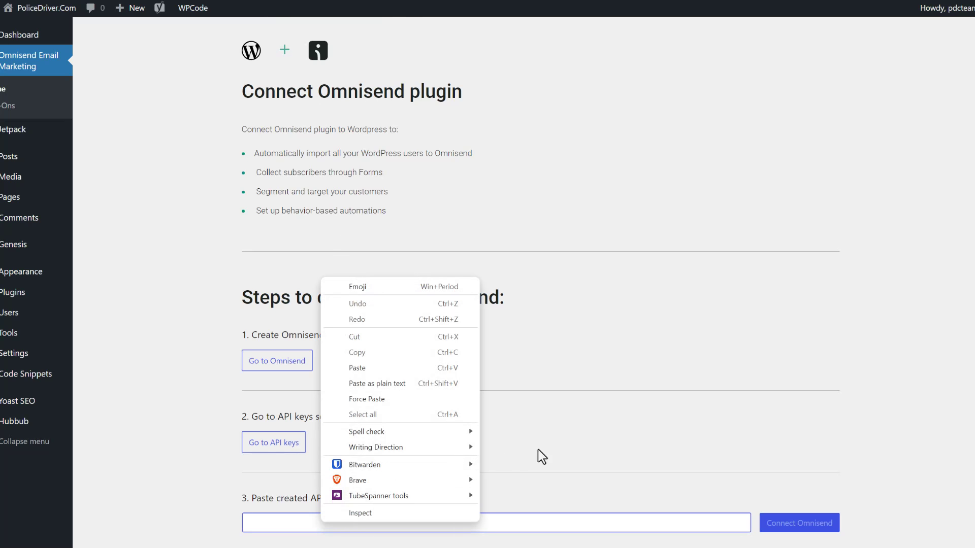
{"action": "left_click", "coordinate": [367, 399]}
{"action": "left_click", "coordinate": [812, 522]}
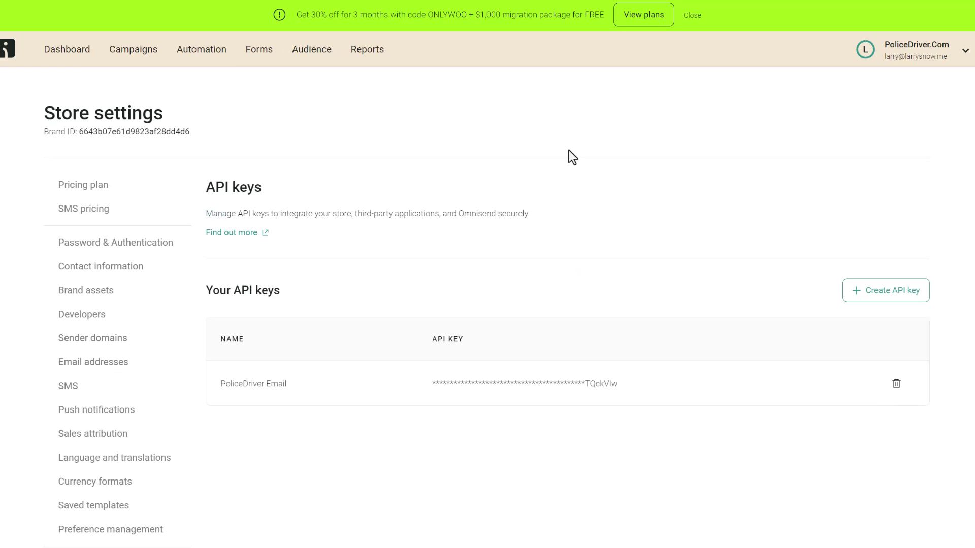
Open the Forms Library, filter it to Popup templates, and scroll to Branded email capture
{"action": "left_click", "coordinate": [257, 51]}
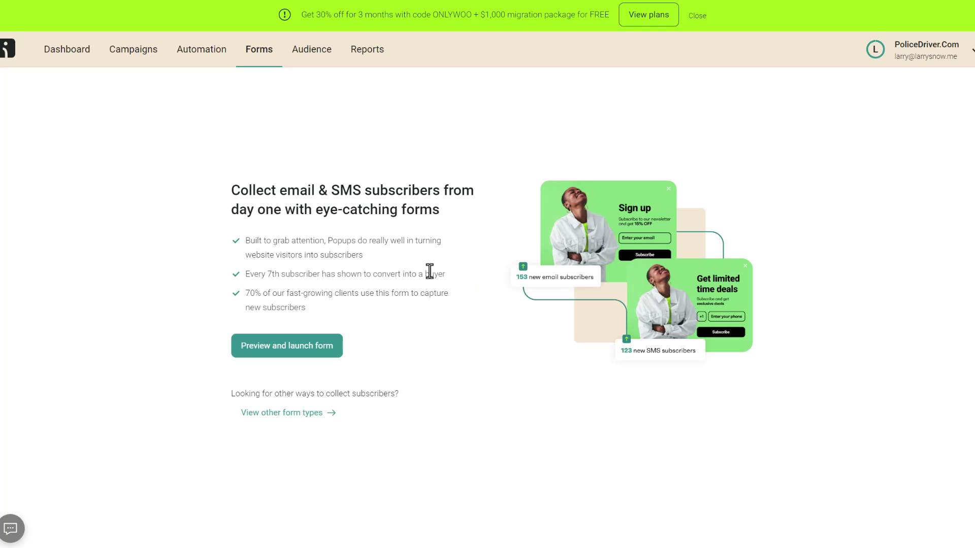
{"action": "left_click", "coordinate": [311, 425]}
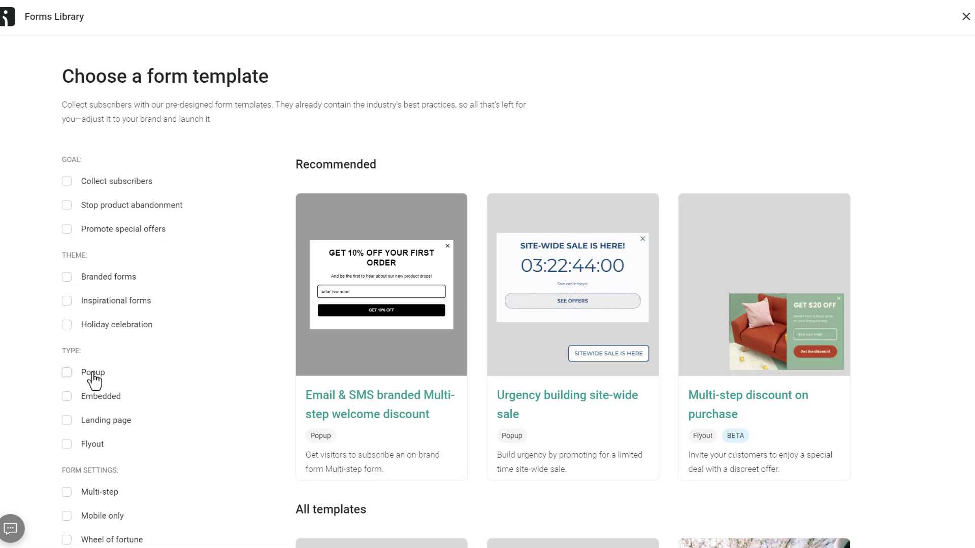
{"action": "left_click", "coordinate": [66, 373]}
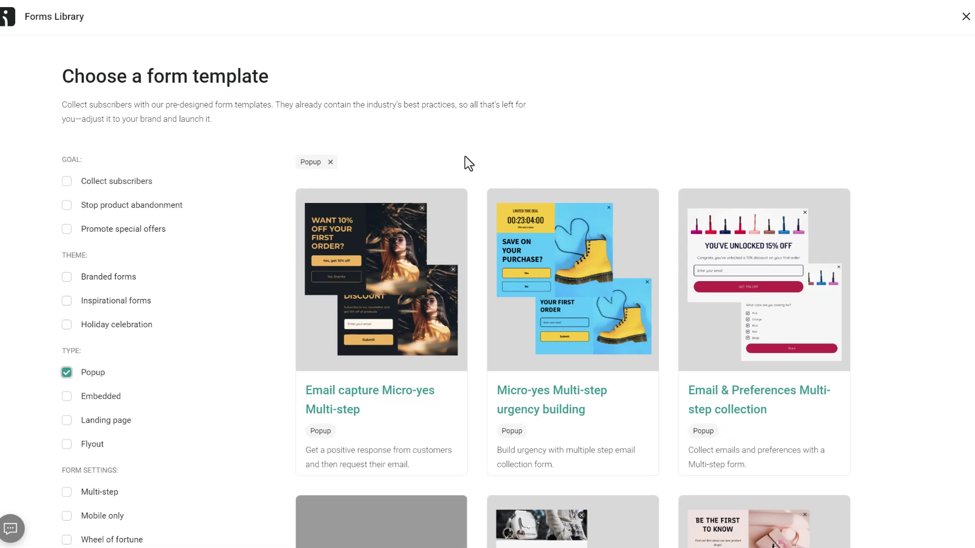
{"action": "scroll", "coordinate": [467, 151], "scroll_direction": "down", "scroll_amount": 10}
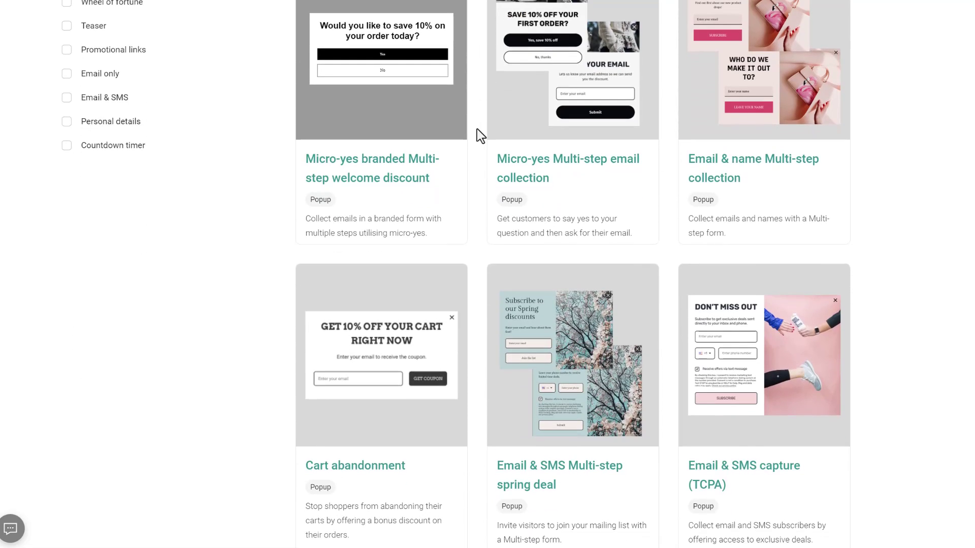
{"action": "scroll", "coordinate": [476, 129], "scroll_direction": "down", "scroll_amount": 5}
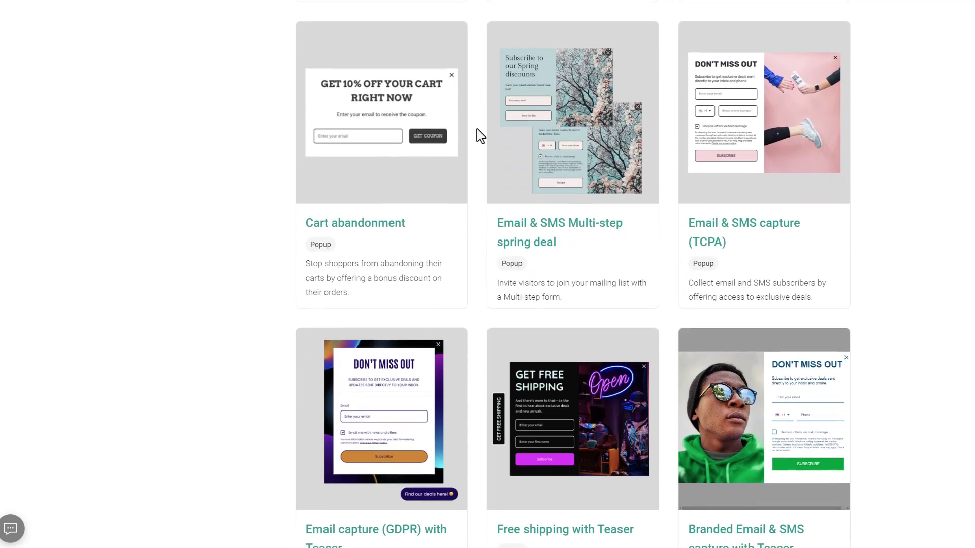
{"action": "scroll", "coordinate": [477, 129], "scroll_direction": "down", "scroll_amount": 15}
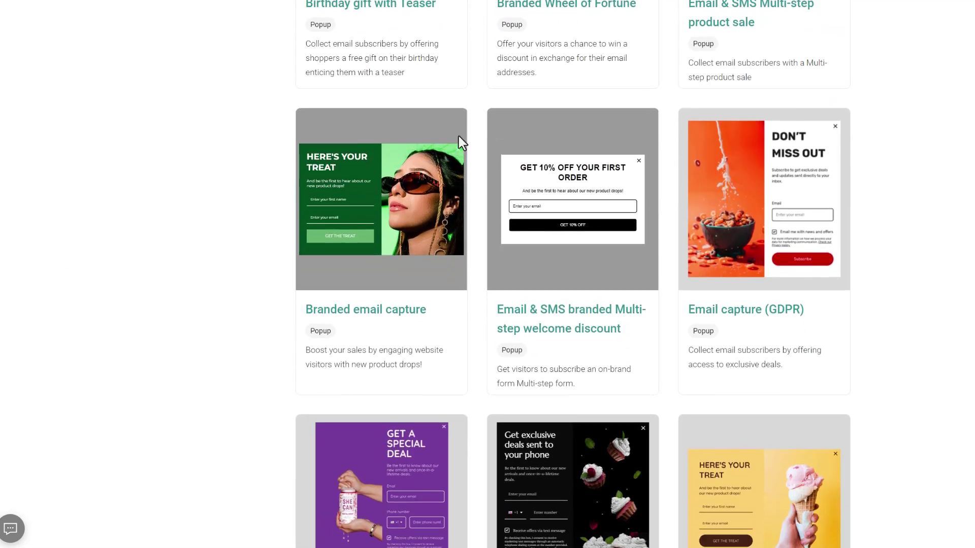
Start a popup from the Branded email capture template and add a Next step as Step 2
{"action": "mouse_move", "coordinate": [398, 255]}
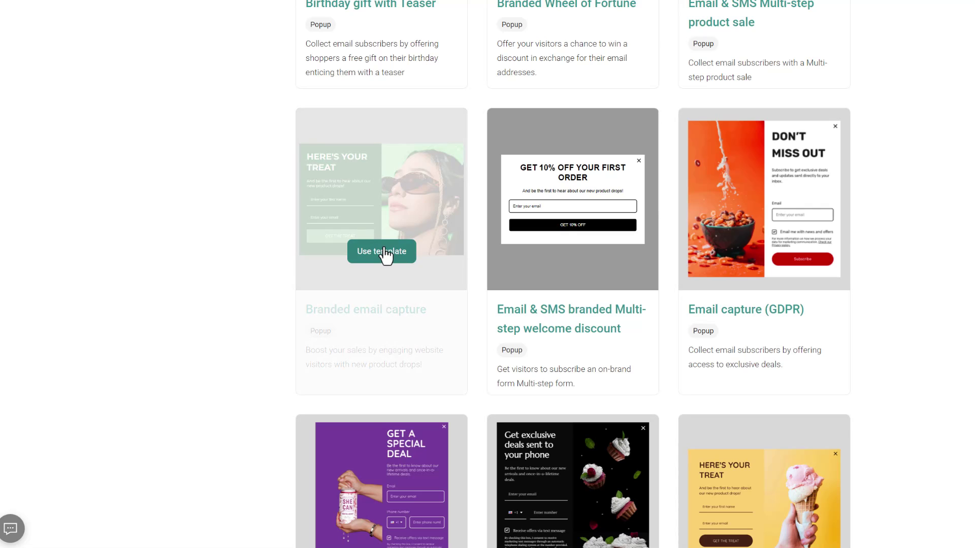
{"action": "left_click", "coordinate": [385, 253]}
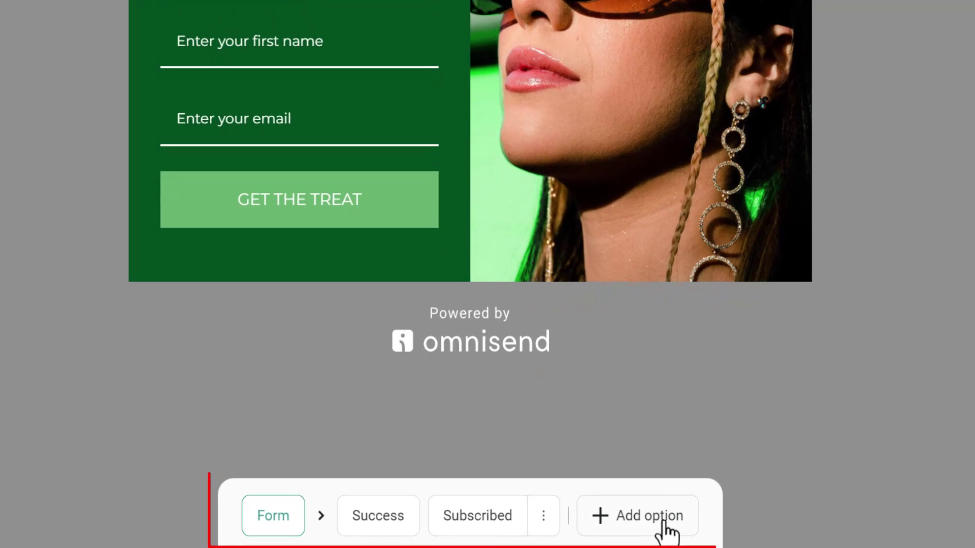
{"action": "left_click", "coordinate": [635, 517]}
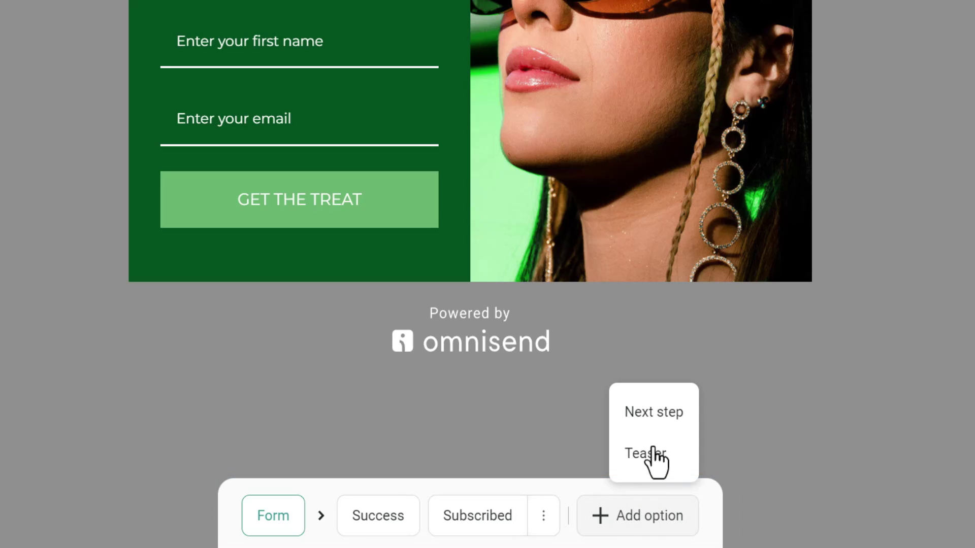
{"action": "left_click", "coordinate": [661, 413]}
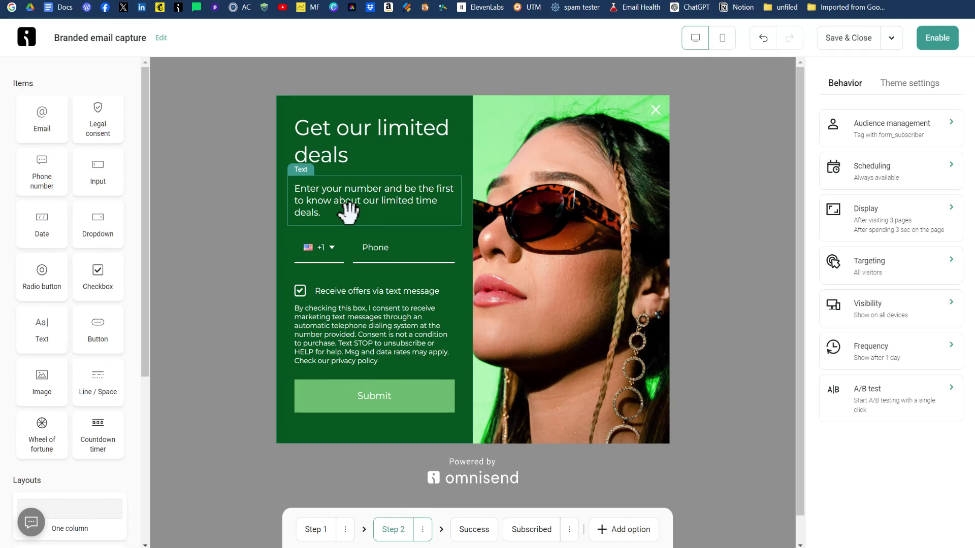
Remove Step 2's phone field and consent checkbox, then add First name above Email
{"action": "left_click", "coordinate": [323, 200]}
{"action": "left_click", "coordinate": [337, 240]}
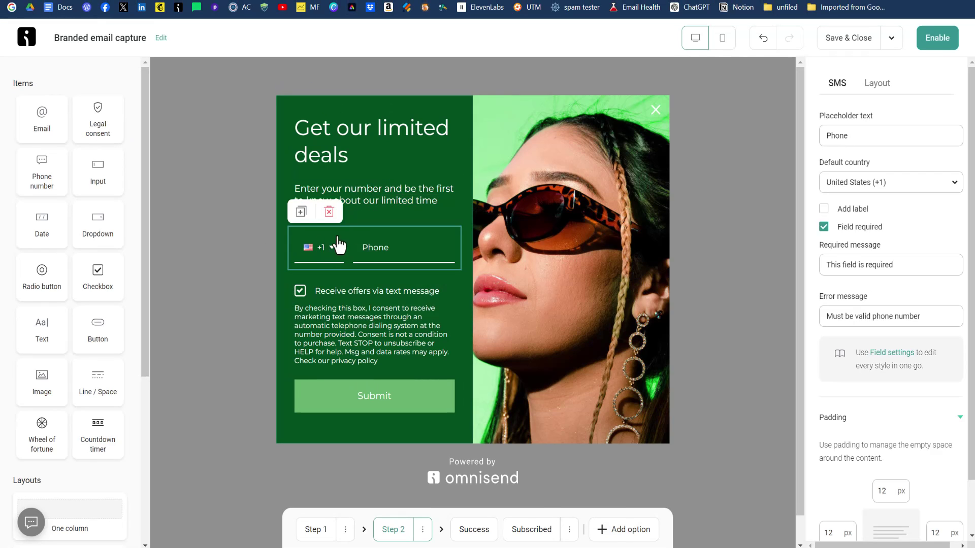
{"action": "left_click", "coordinate": [331, 213]}
{"action": "left_click", "coordinate": [329, 278]}
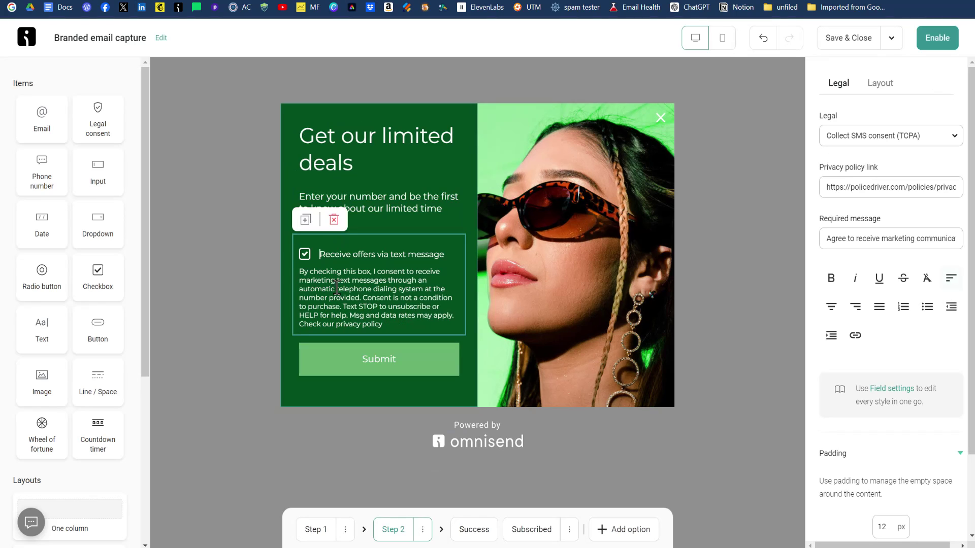
{"action": "left_click", "coordinate": [334, 220]}
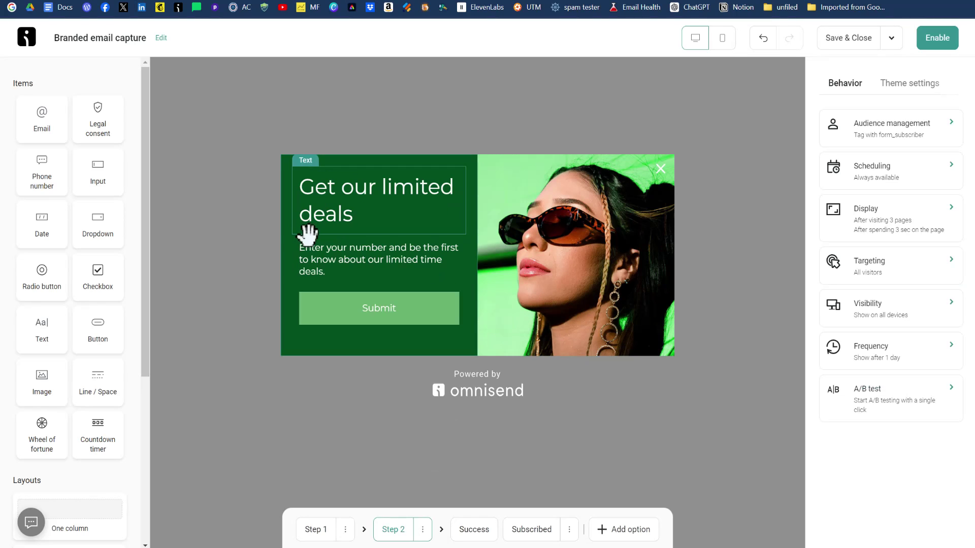
{"action": "left_click_drag", "start_coordinate": [49, 124], "coordinate": [337, 279]}
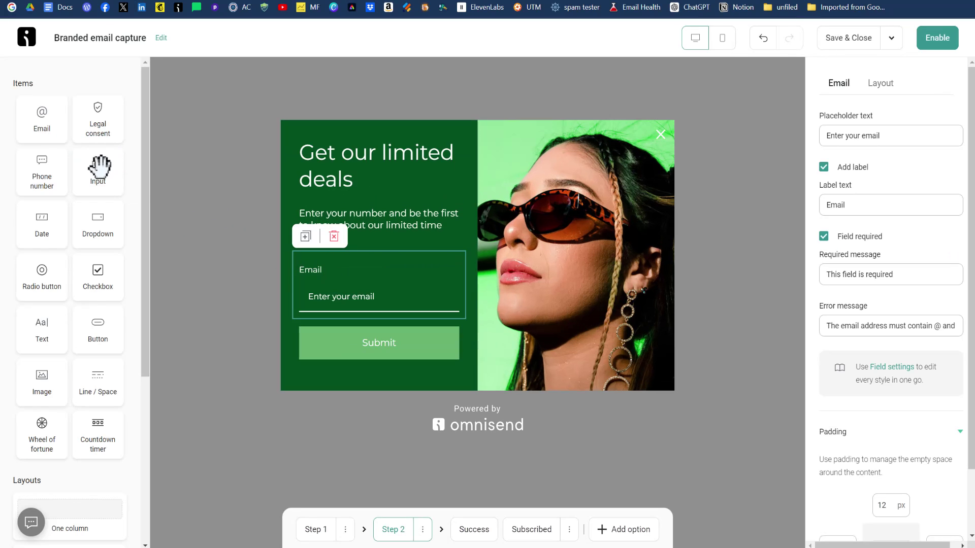
{"action": "left_click_drag", "start_coordinate": [95, 169], "coordinate": [327, 316]}
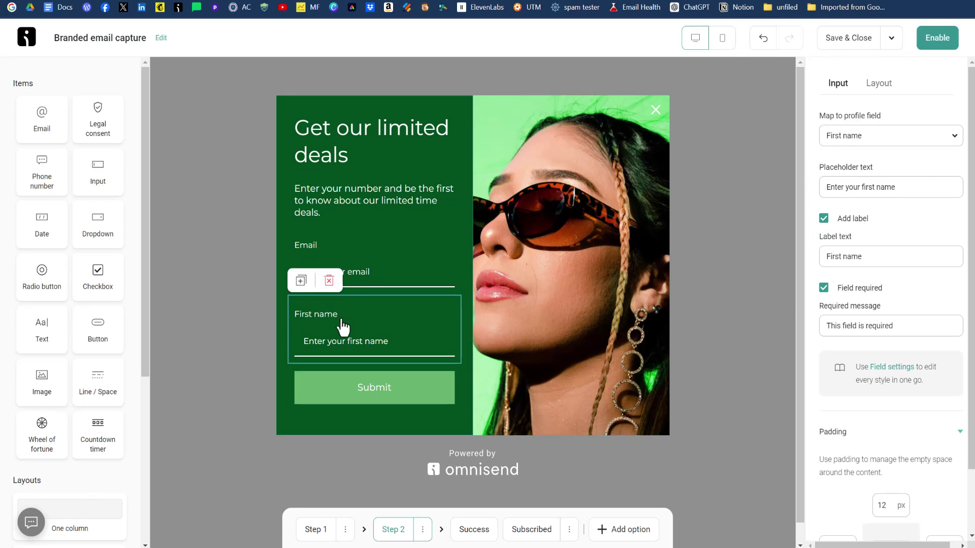
{"action": "left_click_drag", "start_coordinate": [370, 325], "coordinate": [369, 262]}
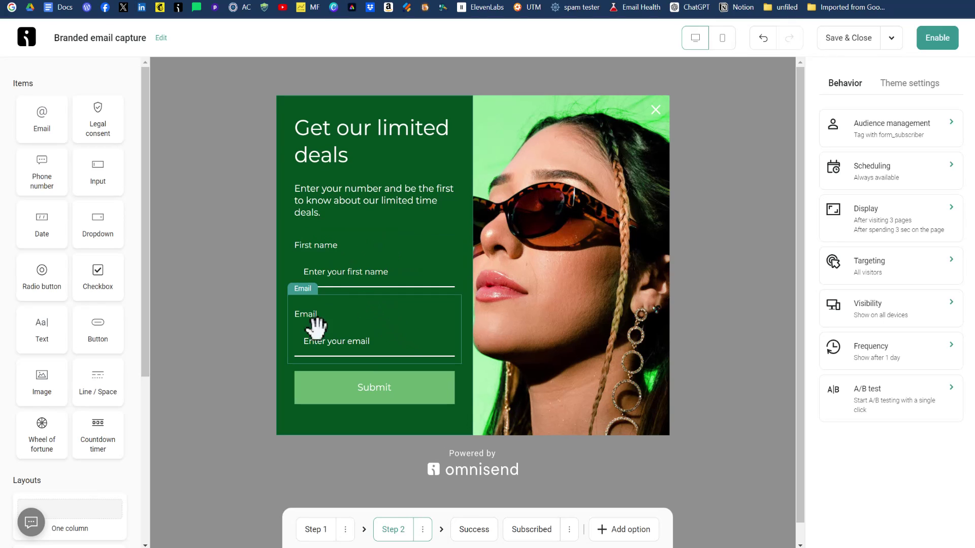
Change the Step 2 Submit button label to 'GET THE REPORT'
{"action": "left_click", "coordinate": [367, 392]}
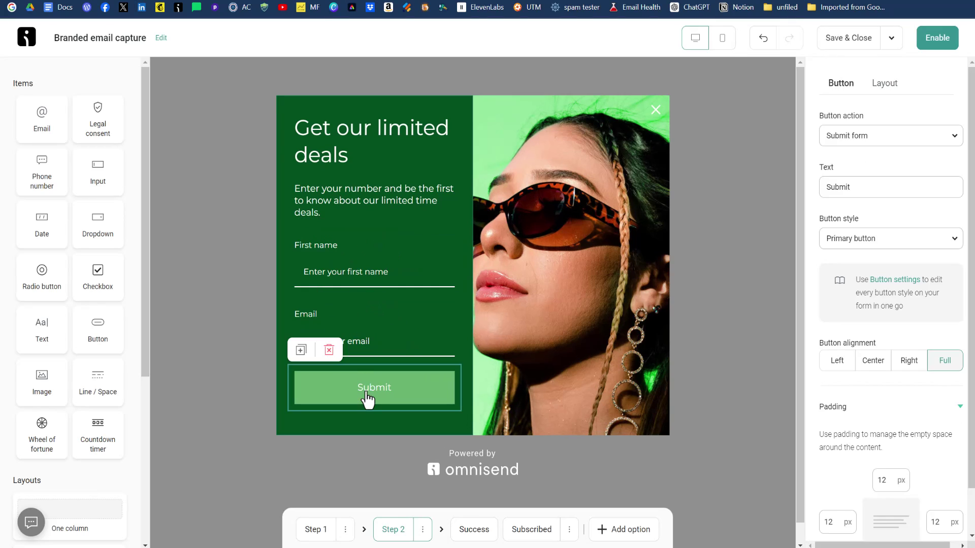
{"action": "double_click", "coordinate": [870, 191]}
{"action": "type", "text": "GET THE REPORT"}
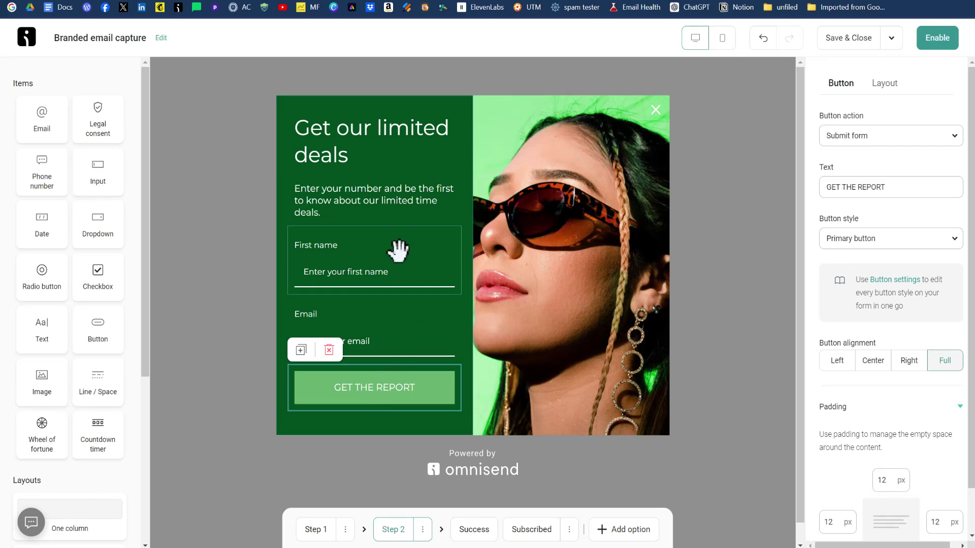
Replace the Step 2 heading with 'Don't miss out on this report!'
{"action": "left_click", "coordinate": [357, 159]}
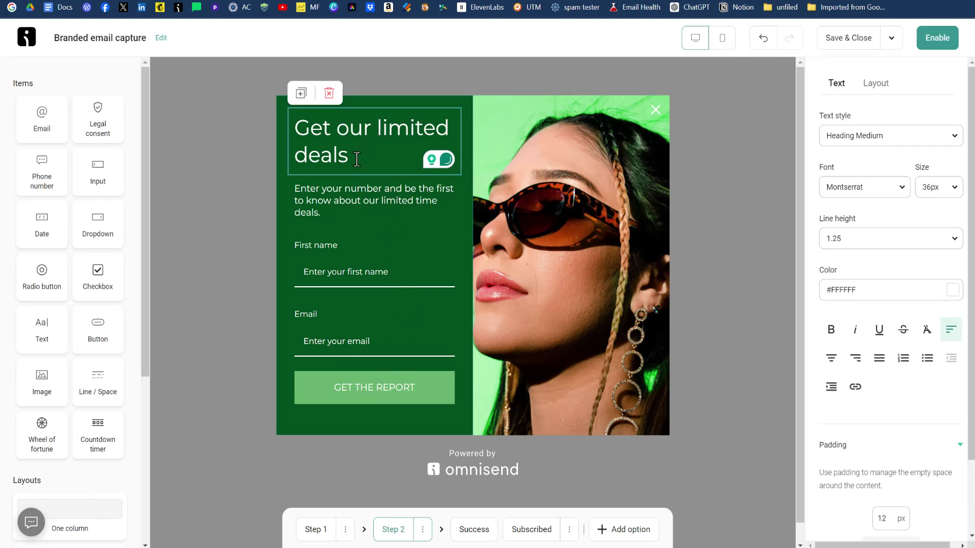
{"action": "left_click_drag", "start_coordinate": [357, 160], "coordinate": [285, 135]}
{"action": "left_click", "coordinate": [285, 135]}
{"action": "left_click_drag", "start_coordinate": [350, 159], "coordinate": [295, 129]}
{"action": "type", "text": "Don't miss out on this report!"}
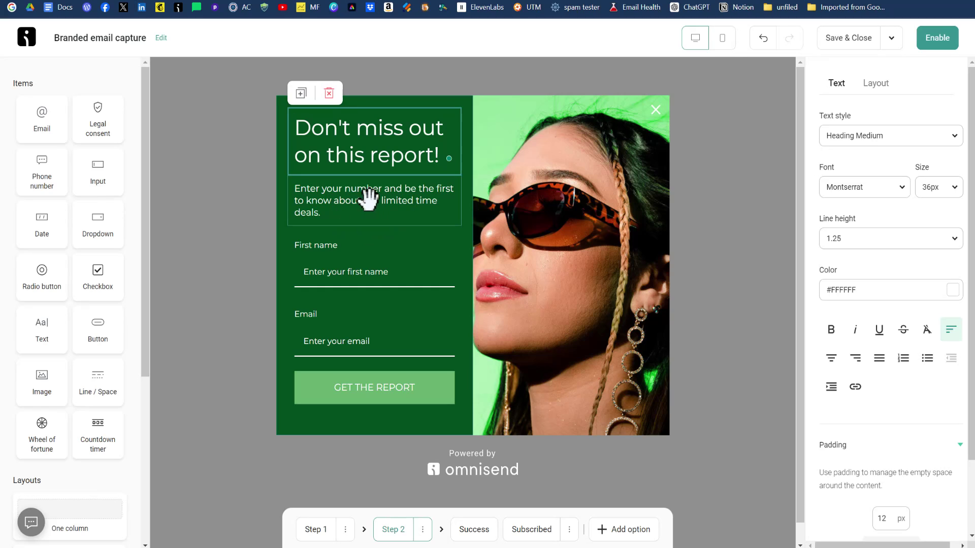
Reword the paragraph to ask for your first name and email address
{"action": "left_click", "coordinate": [331, 189]}
{"action": "left_click_drag", "start_coordinate": [324, 195], "coordinate": [355, 213]}
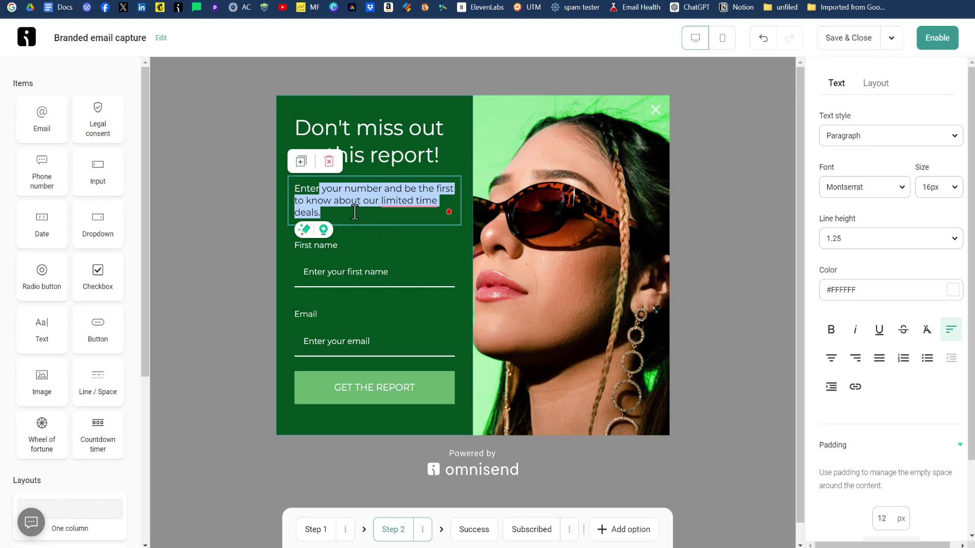
{"action": "type", "text": "your first name and email"}
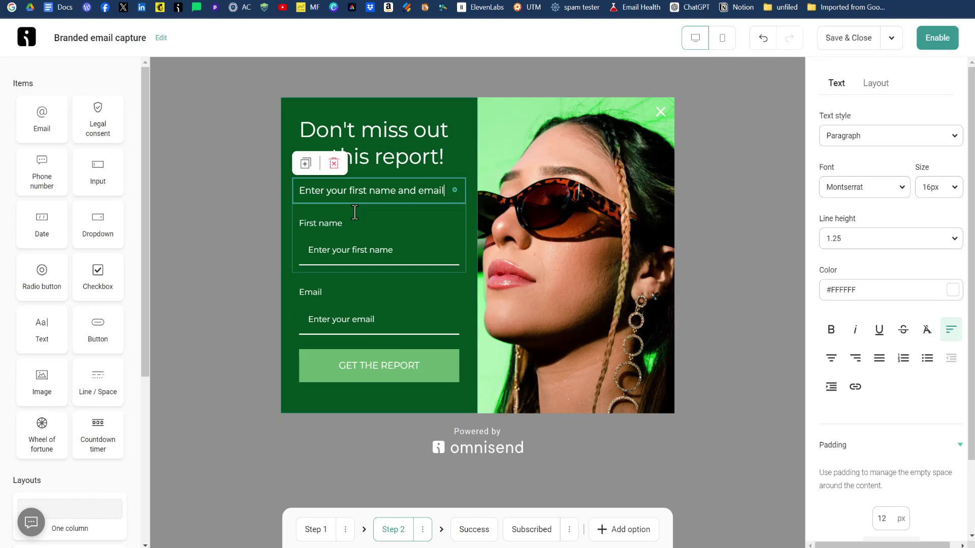
{"action": "type", "text": " address below."}
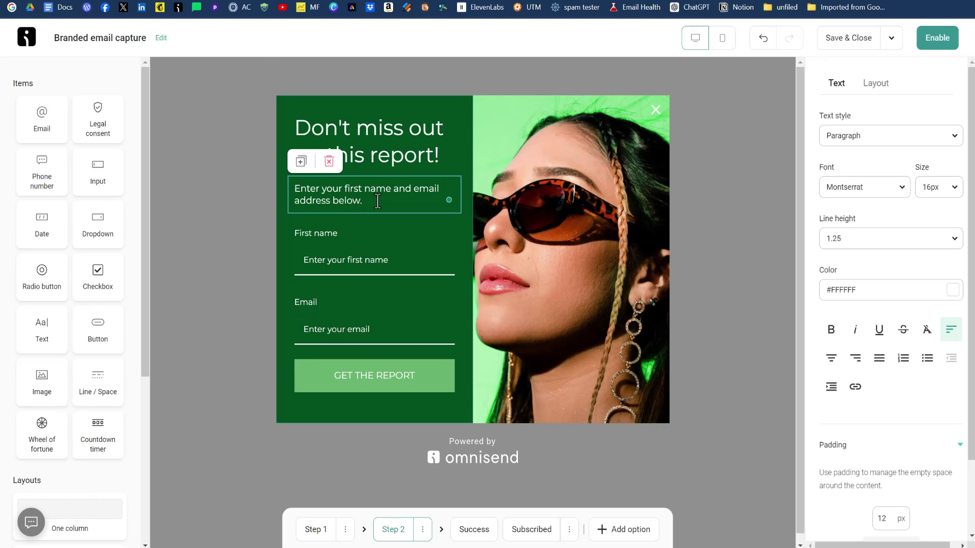
{"action": "left_click", "coordinate": [388, 529]}
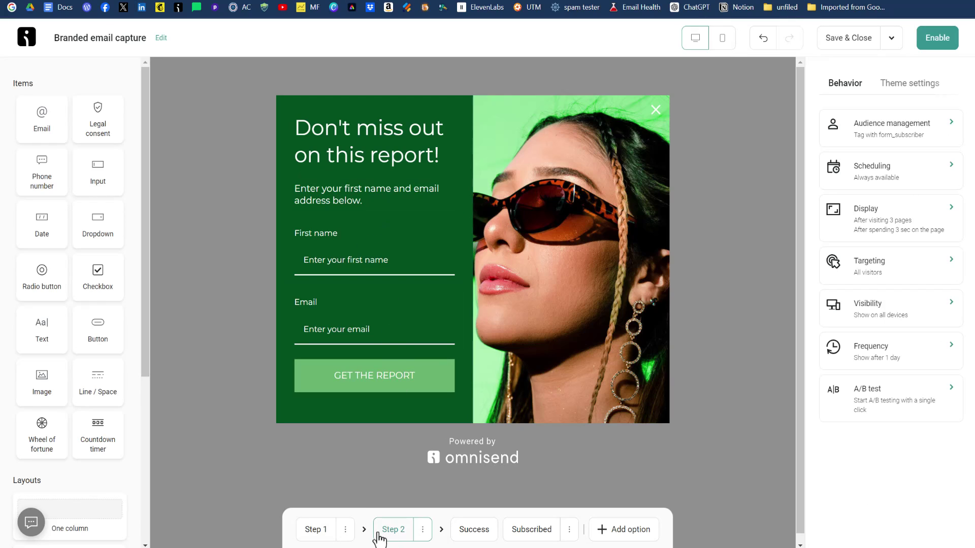
Remove Step 1's name and email fields and paste the new heading and Email Marketing Trends paragraph
{"action": "left_click", "coordinate": [321, 530]}
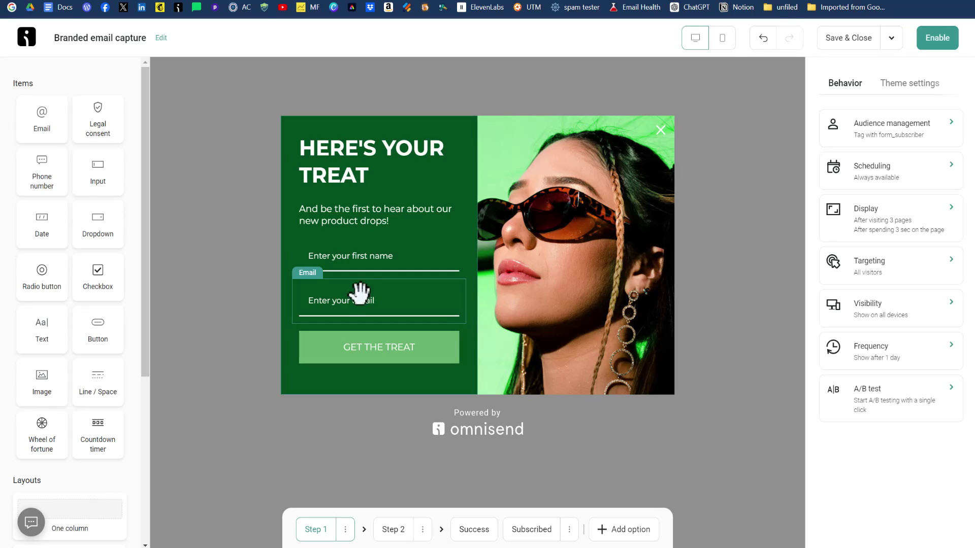
{"action": "left_click", "coordinate": [365, 259]}
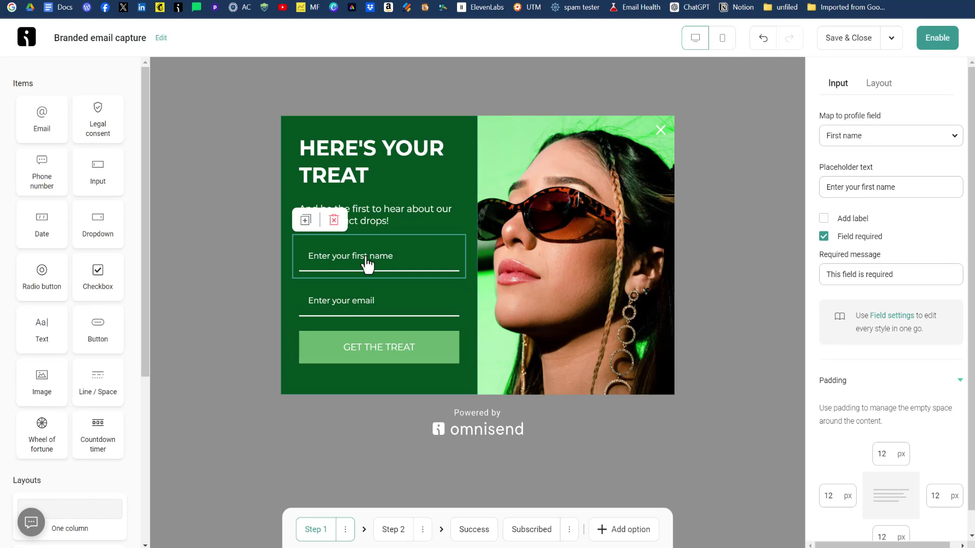
{"action": "left_click", "coordinate": [333, 220]}
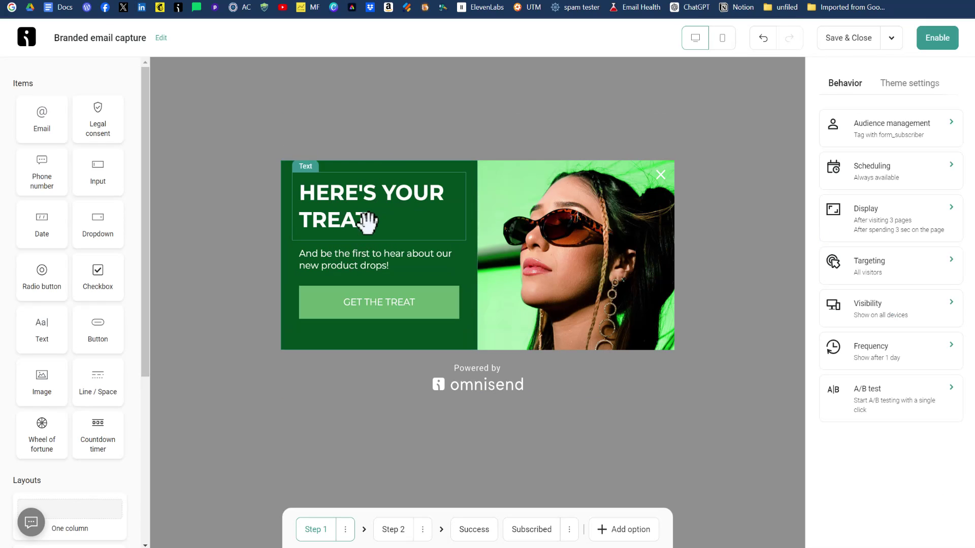
{"action": "double_click", "coordinate": [353, 205]}
{"action": "type", "text": "THE DATA YOU'VE BEEN MISSING"}
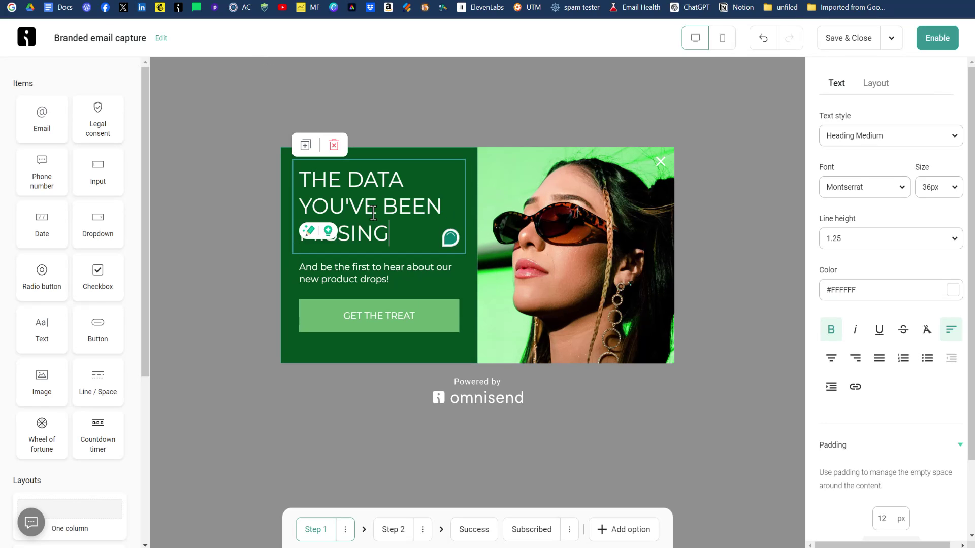
{"action": "key", "text": "ctrl+a"}
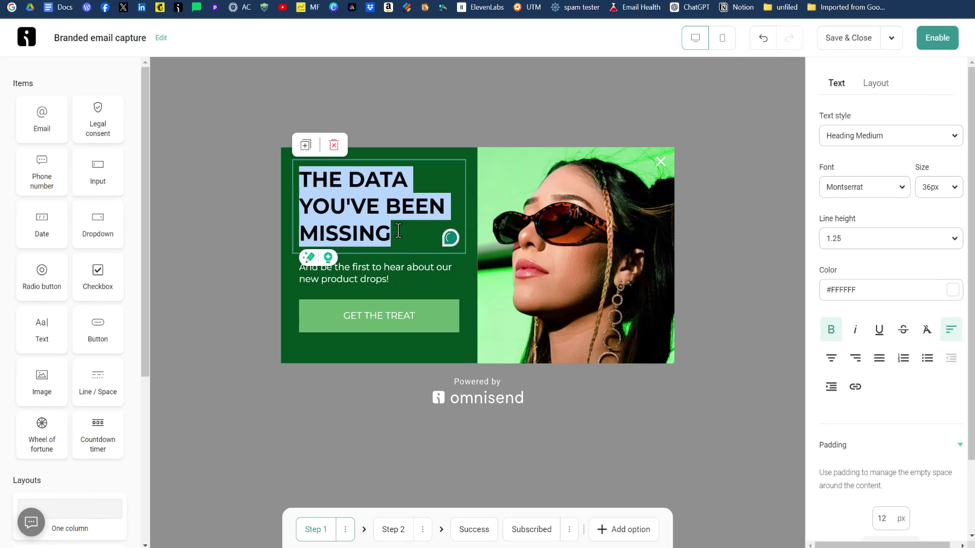
{"action": "left_click", "coordinate": [345, 276]}
{"action": "left_click_drag", "start_coordinate": [389, 280], "coordinate": [299, 269]}
{"action": "type", "text": "Email Marketing Trends  Find out how email marketers are planning to change their conversion tactics first annual Email Marketing Industry Report. It reveals what email marketers have planned for their email content marketing and more!"}
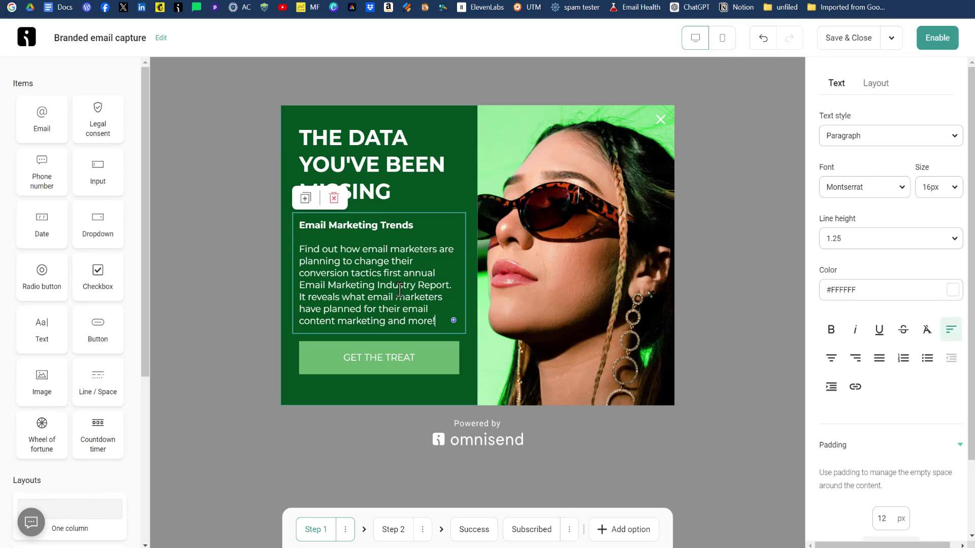
Relabel the button 'YES! I WANT THIS REPORT!' and make it go to the next step
{"action": "left_click", "coordinate": [366, 357]}
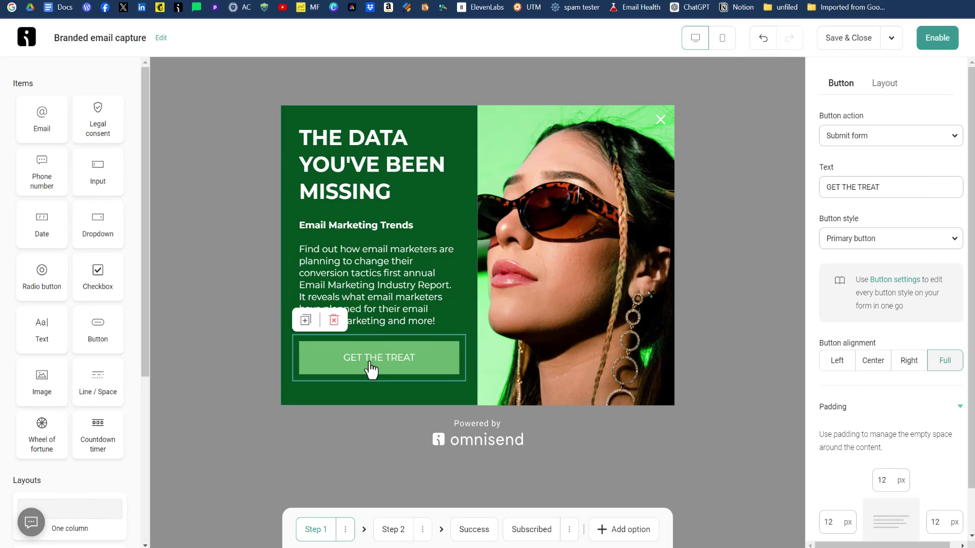
{"action": "triple_click", "coordinate": [830, 186]}
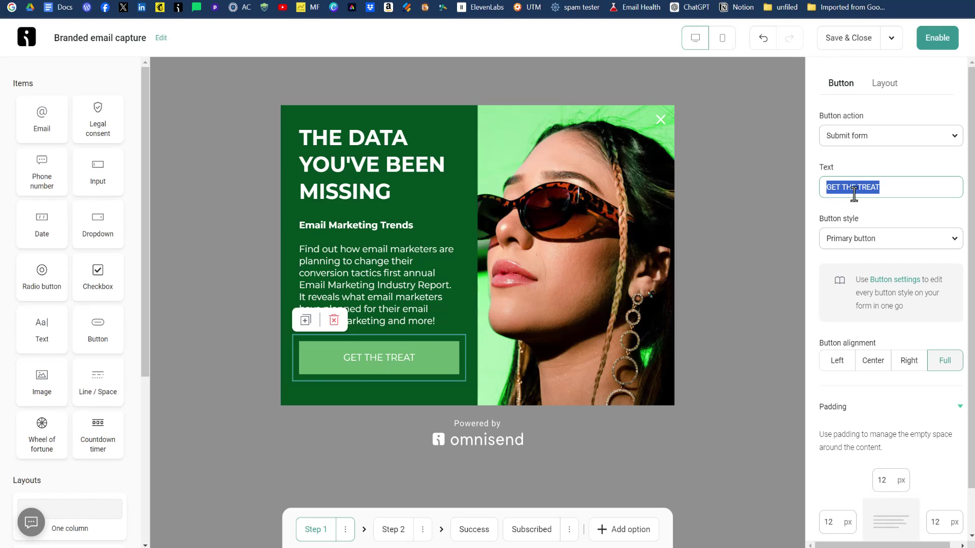
{"action": "type", "text": "YES! I WANT"}
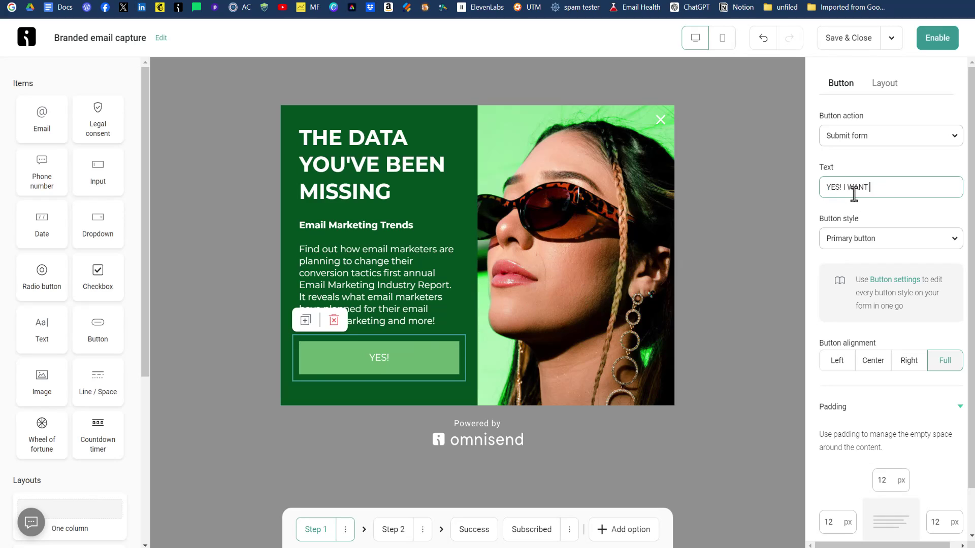
{"action": "type", "text": " THIS REPORT!"}
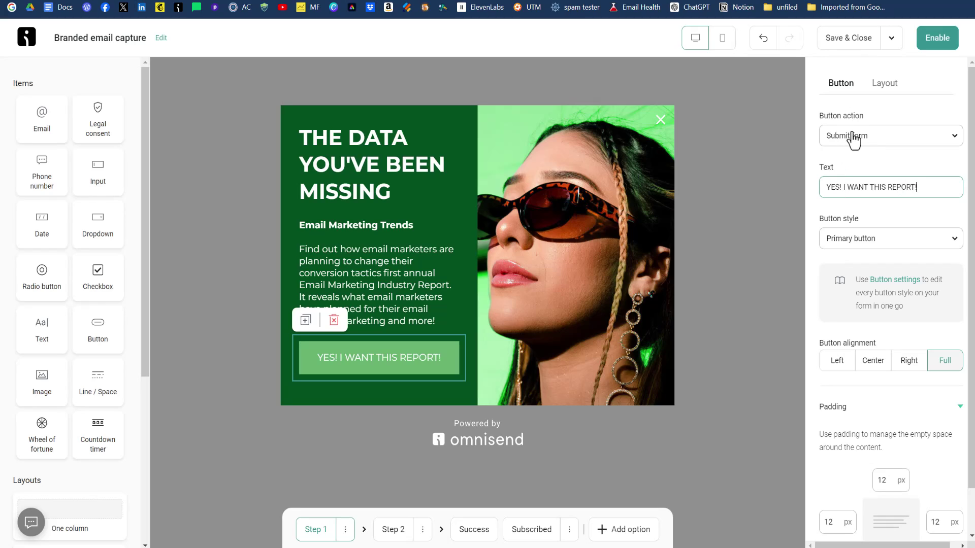
{"action": "left_click", "coordinate": [880, 141]}
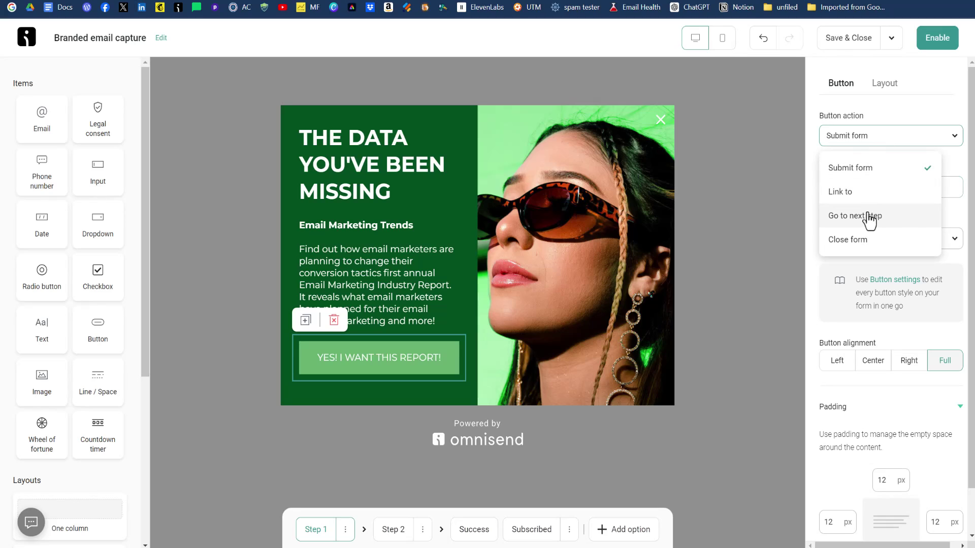
{"action": "left_click", "coordinate": [868, 217]}
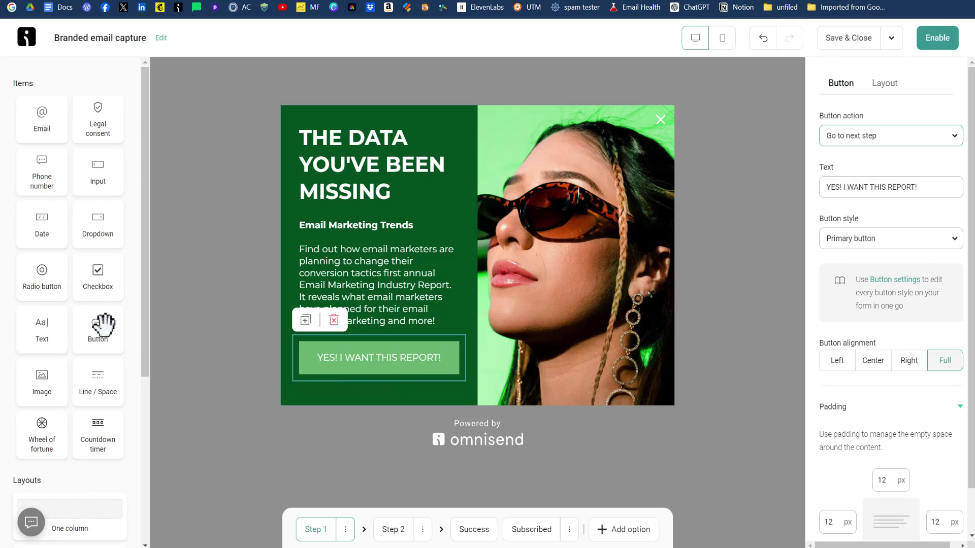
Add a second button labelled 'NO THANKS, I'M GOOD!' whose action closes the form
{"action": "left_click_drag", "start_coordinate": [98, 329], "coordinate": [338, 391]}
{"action": "left_click_drag", "start_coordinate": [851, 187], "coordinate": [805, 184]}
{"action": "type", "text": "NO THANKS, I'M GOOOD!"}
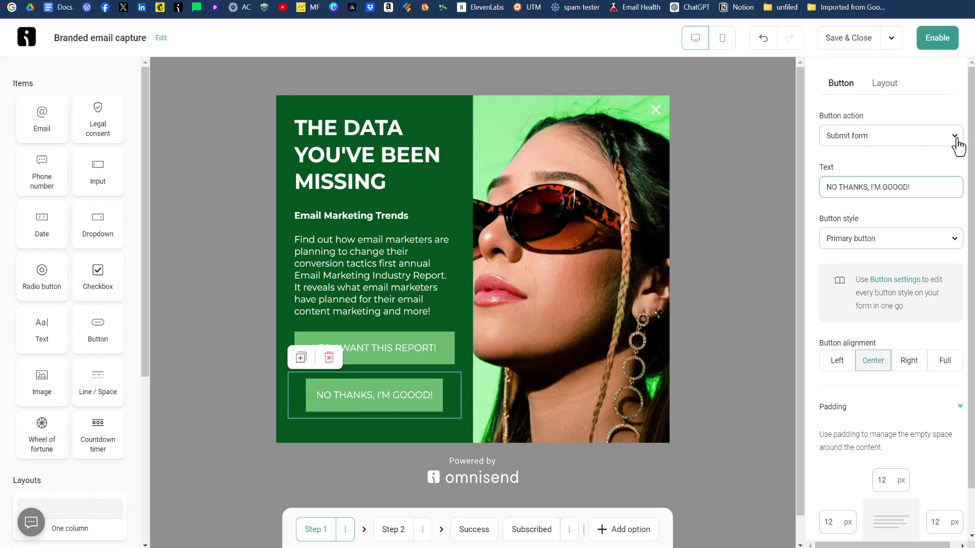
{"action": "left_click", "coordinate": [955, 141]}
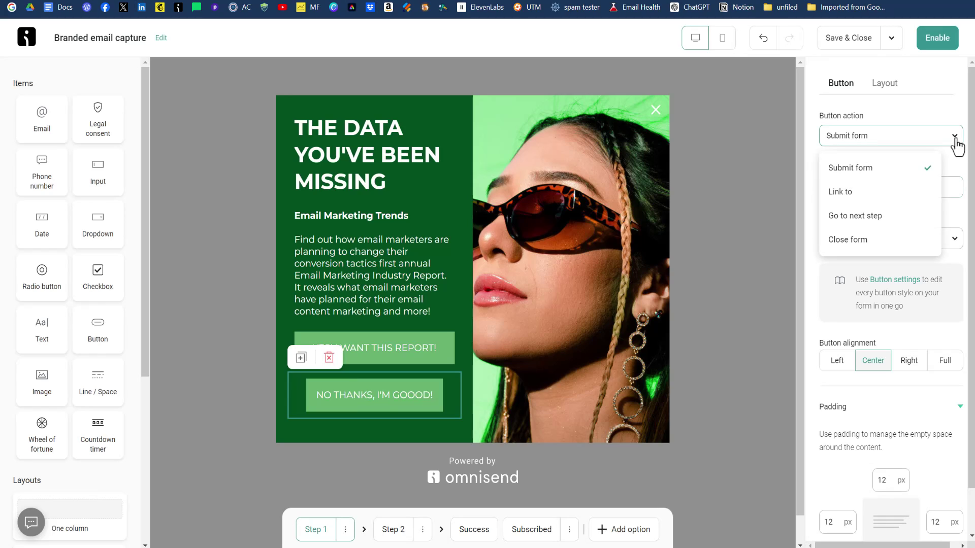
{"action": "left_click", "coordinate": [869, 242]}
Fix the label typo and give the NO THANKS button secondary style at full width
{"action": "left_click", "coordinate": [893, 191]}
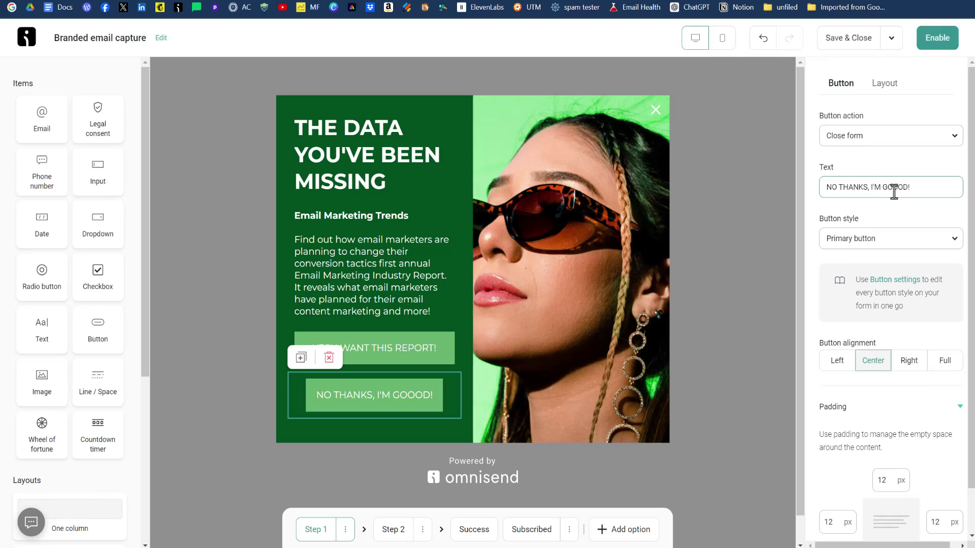
{"action": "left_click", "coordinate": [954, 245]}
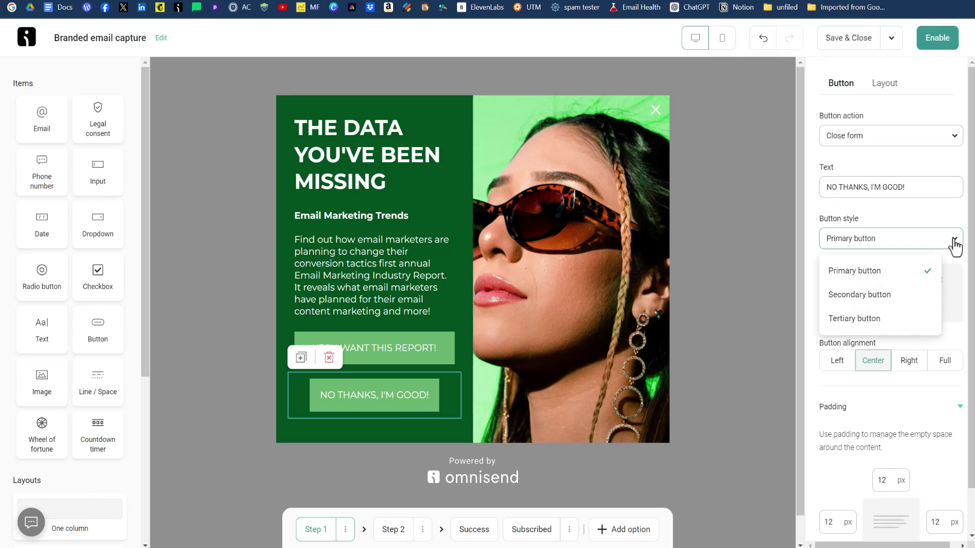
{"action": "left_click", "coordinate": [887, 299]}
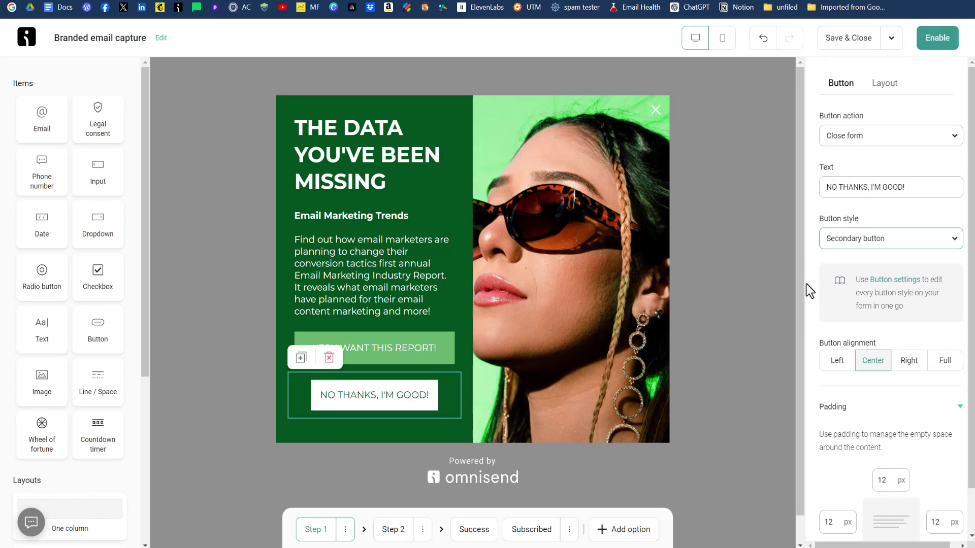
{"action": "left_click", "coordinate": [945, 363]}
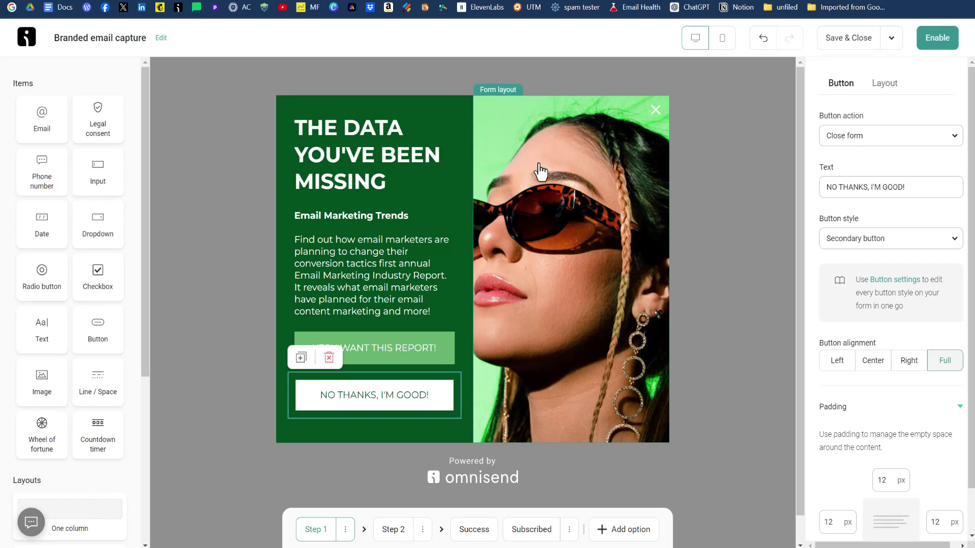
Replace the background photo with a charts image and drop labels from Step 2's First name and Email fields
{"action": "left_click", "coordinate": [543, 147]}
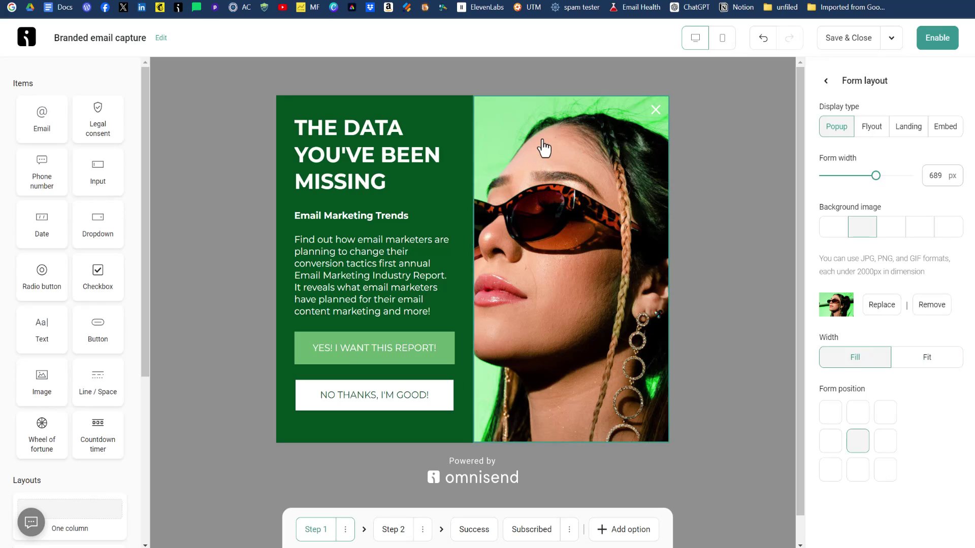
{"action": "left_click", "coordinate": [882, 306]}
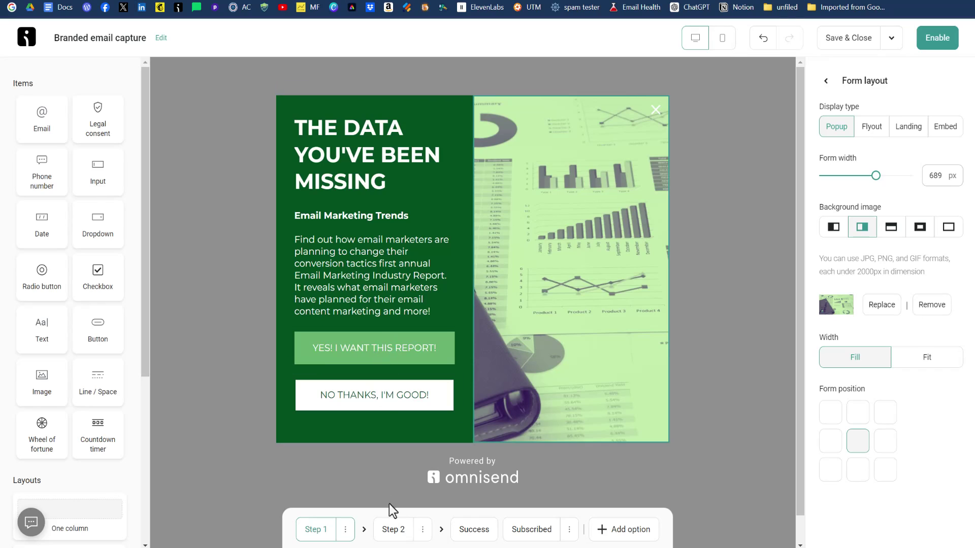
{"action": "left_click", "coordinate": [400, 531]}
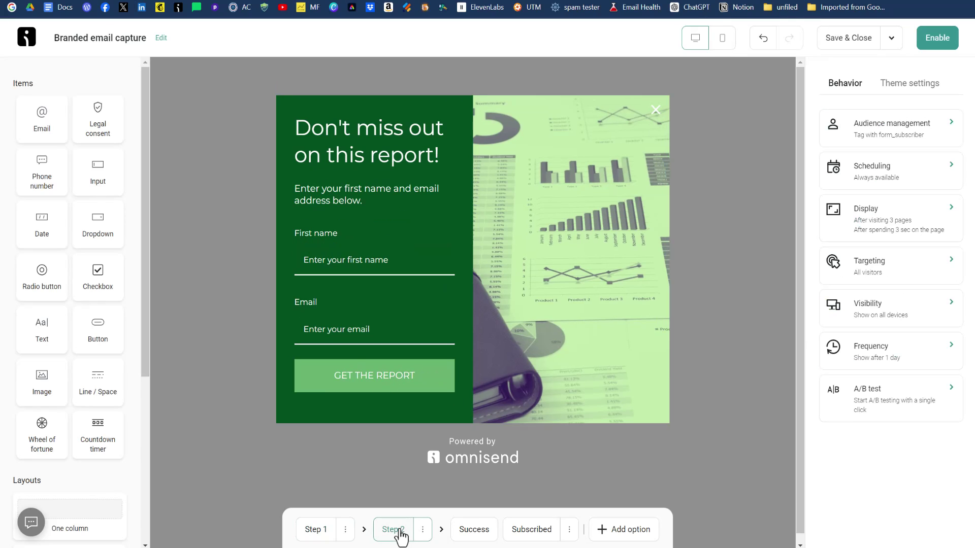
{"action": "left_click", "coordinate": [362, 250]}
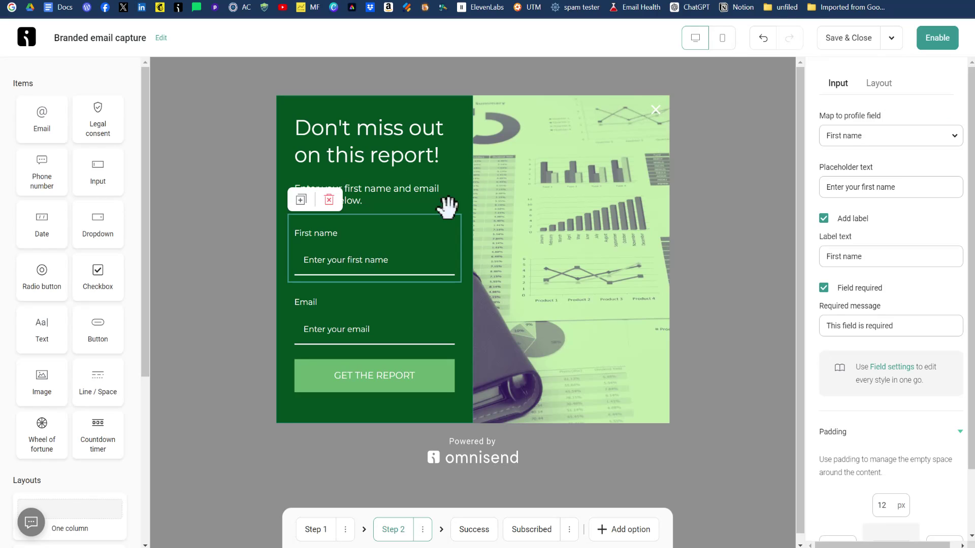
{"action": "left_click", "coordinate": [823, 218]}
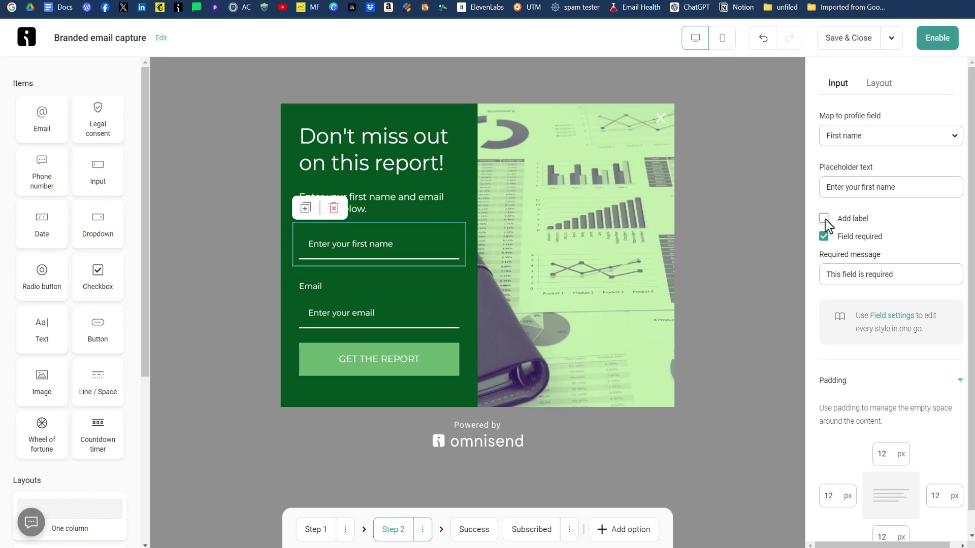
{"action": "left_click", "coordinate": [387, 305]}
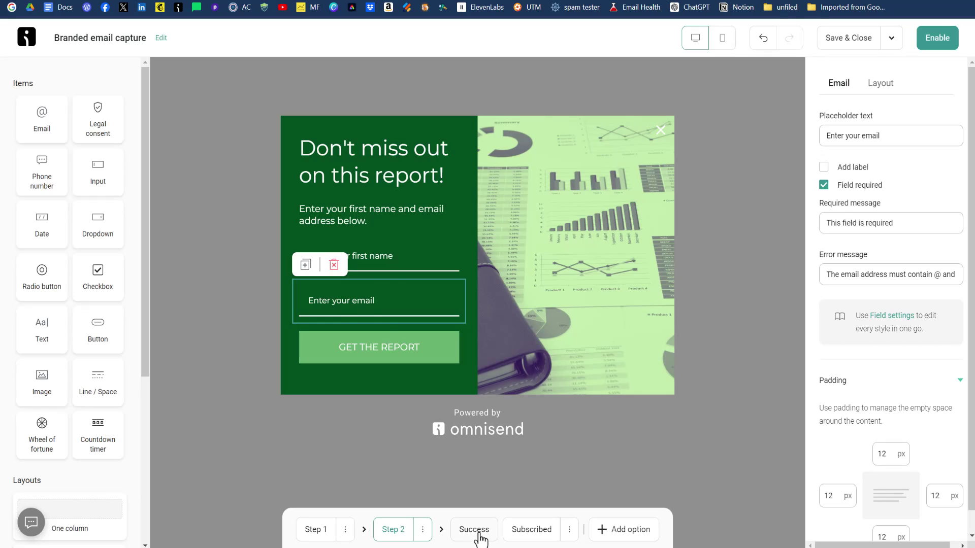
Replace the success heading with 'The Email Marketing Report is on its way to your inbox!' in bold 48px
{"action": "left_click", "coordinate": [474, 529]}
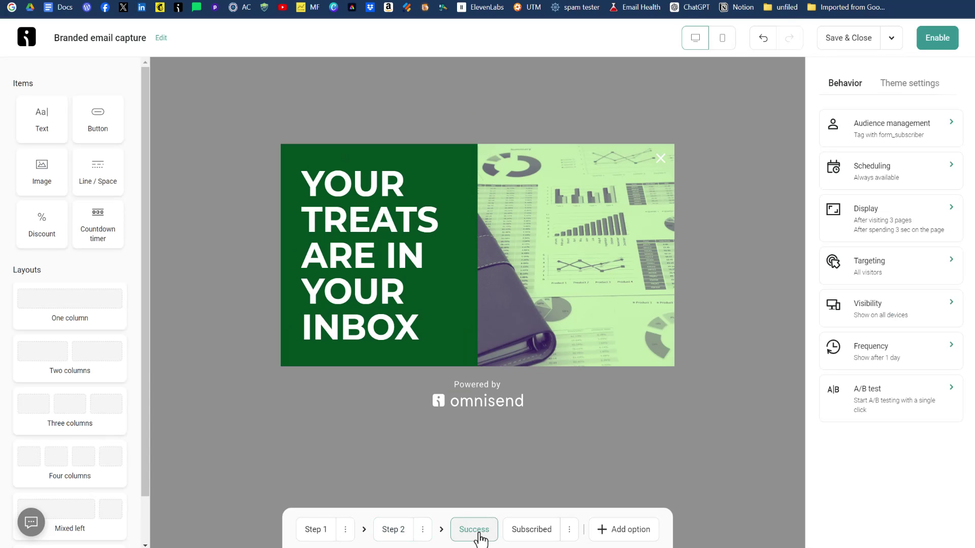
{"action": "left_click", "coordinate": [375, 223]}
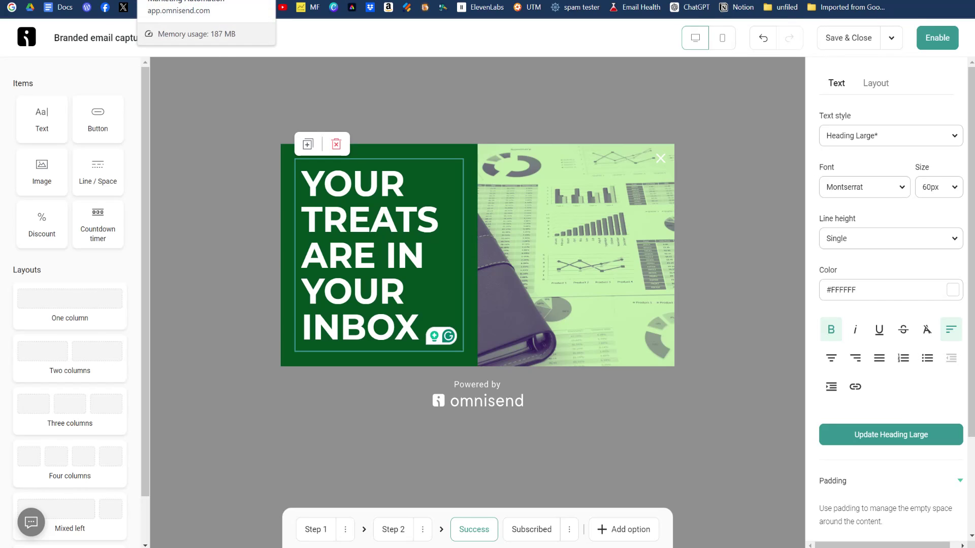
{"action": "left_click_drag", "start_coordinate": [419, 327], "coordinate": [302, 183]}
{"action": "type", "text": "The Email Marketing Report is on its way to your inbox."}
{"action": "left_click_drag", "start_coordinate": [398, 389], "coordinate": [297, 125]}
{"action": "left_click", "coordinate": [954, 195]}
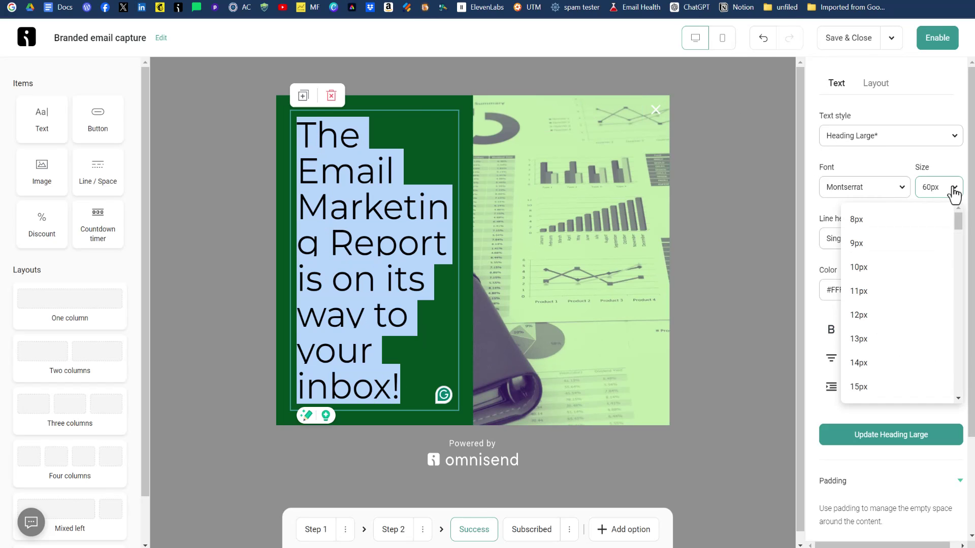
{"action": "left_click", "coordinate": [820, 289]}
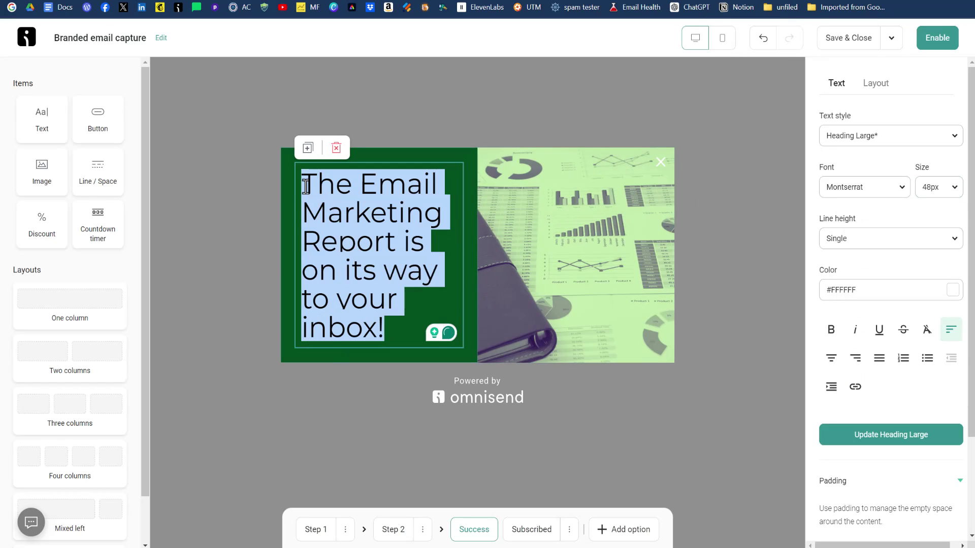
{"action": "key", "text": "ctrl+b"}
{"action": "left_click", "coordinate": [736, 218]}
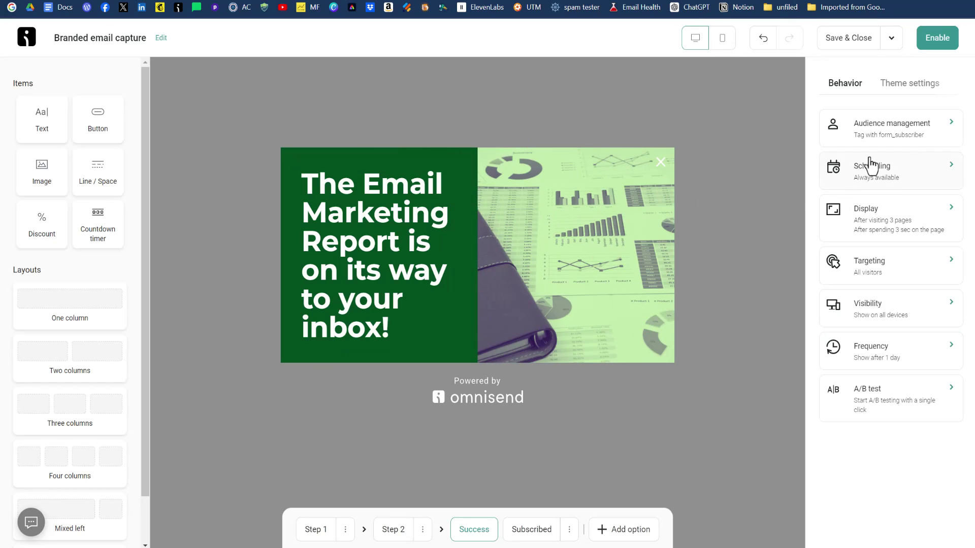
Swap the form_subscriber tag for 'email marketing report' and review the Scheduling settings
{"action": "left_click", "coordinate": [957, 135]}
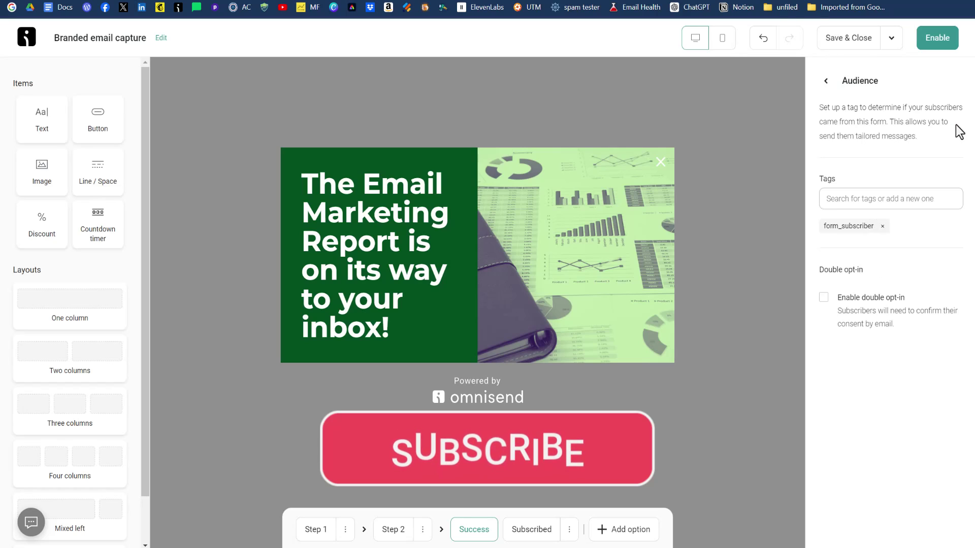
{"action": "left_click", "coordinate": [862, 199]}
{"action": "left_click", "coordinate": [862, 231]}
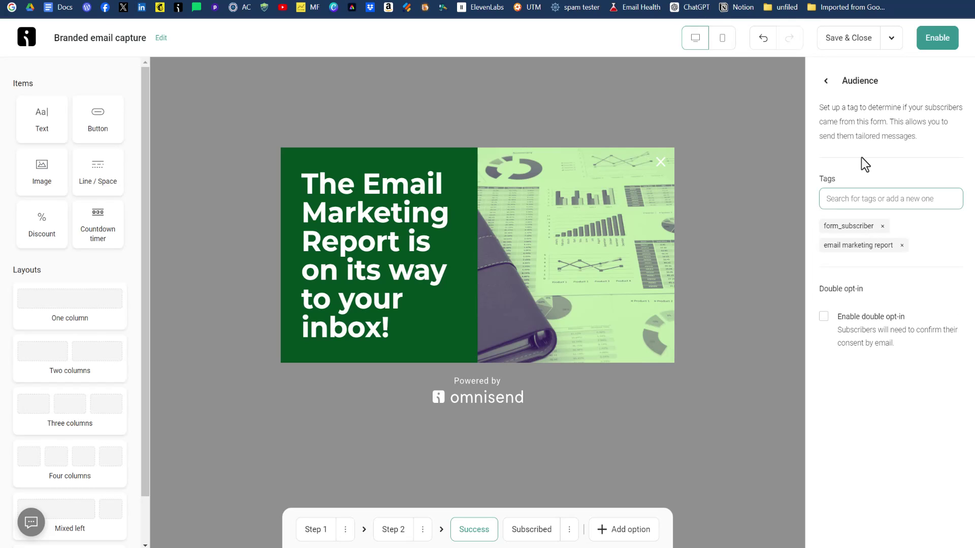
{"action": "left_click", "coordinate": [882, 226]}
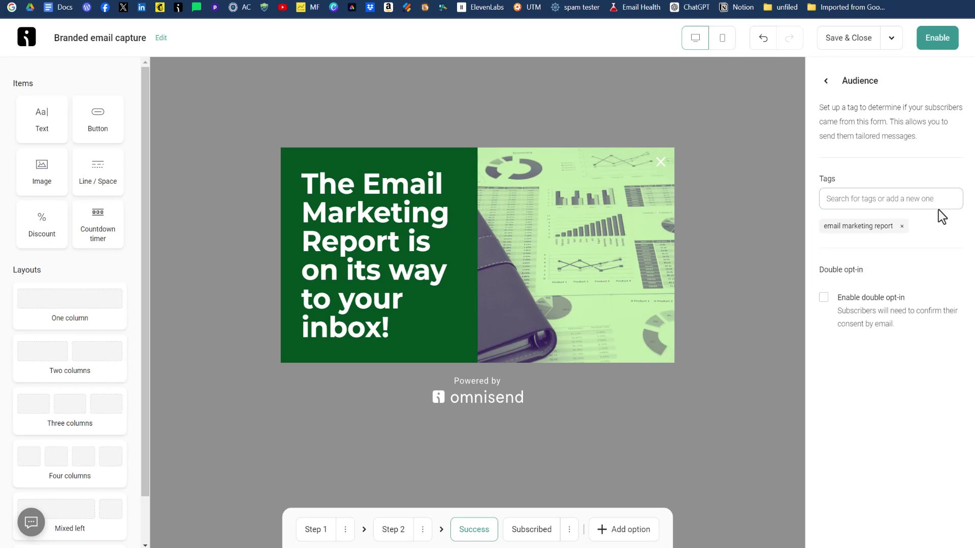
{"action": "left_click", "coordinate": [826, 81]}
{"action": "left_click", "coordinate": [924, 184]}
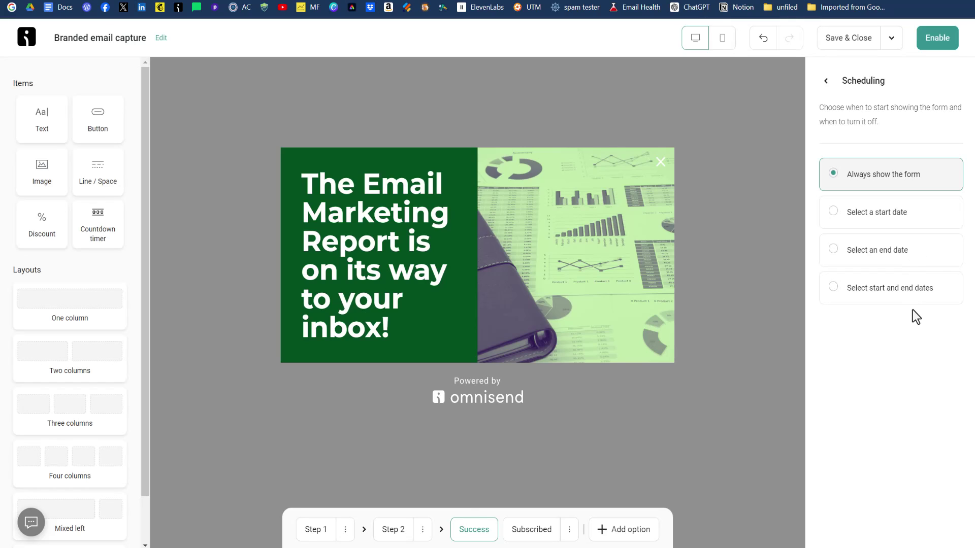
Drop the page-visit requirement so the popup shows after 3 seconds on the page
{"action": "left_click", "coordinate": [826, 81]}
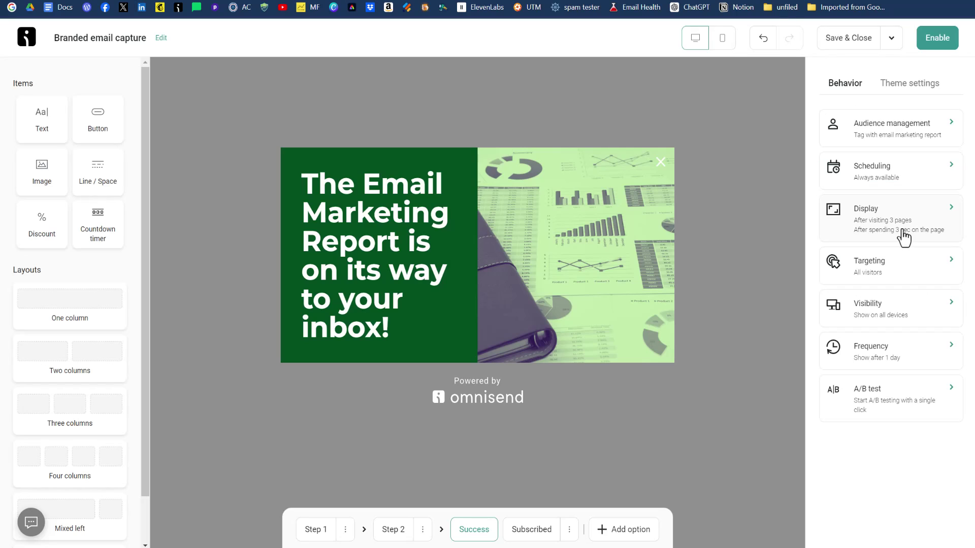
{"action": "left_click", "coordinate": [904, 237]}
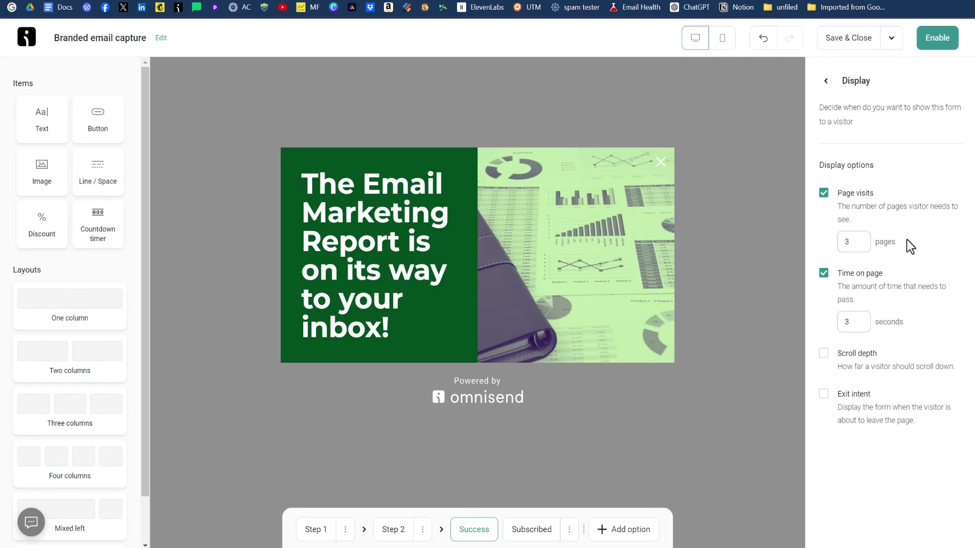
{"action": "left_click", "coordinate": [823, 193]}
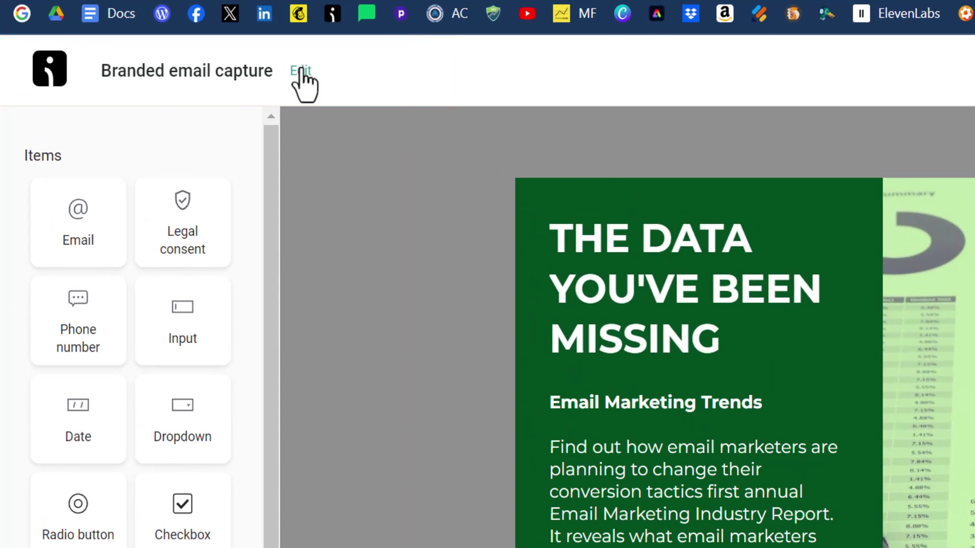
Rename the popup form to 'PDC Pop UP 2'
{"action": "left_click", "coordinate": [301, 71]}
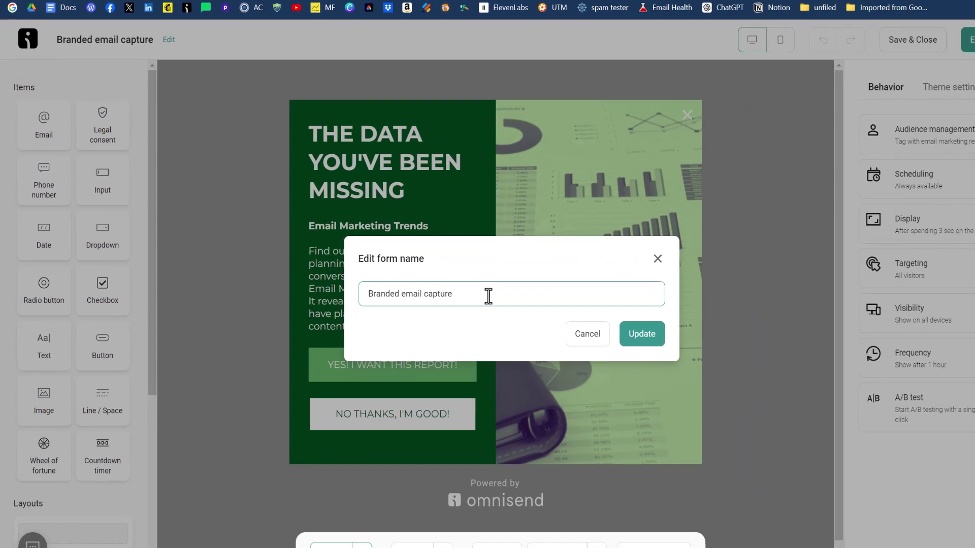
{"action": "left_click_drag", "start_coordinate": [908, 525], "coordinate": [592, 507]}
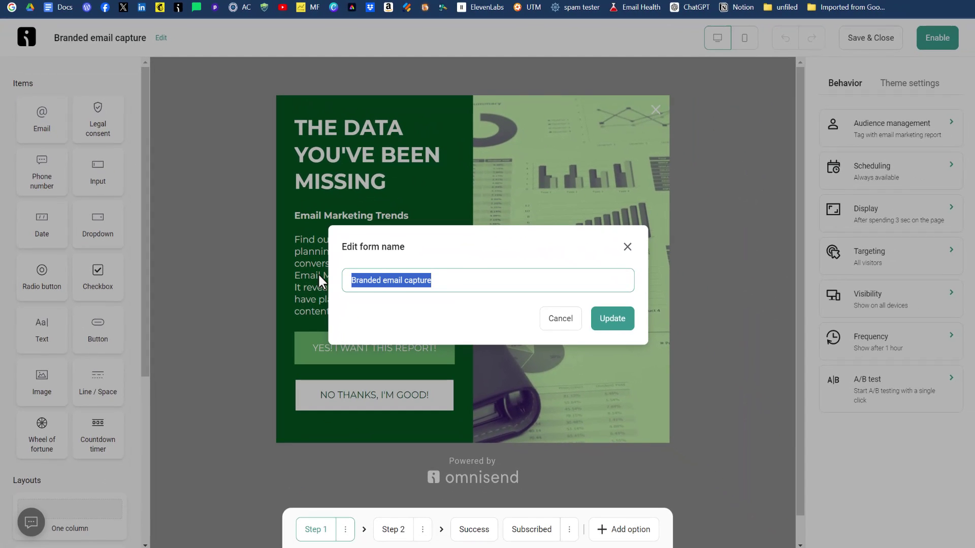
{"action": "type", "text": "PDC Pop UP 2"}
{"action": "left_click", "coordinate": [625, 325]}
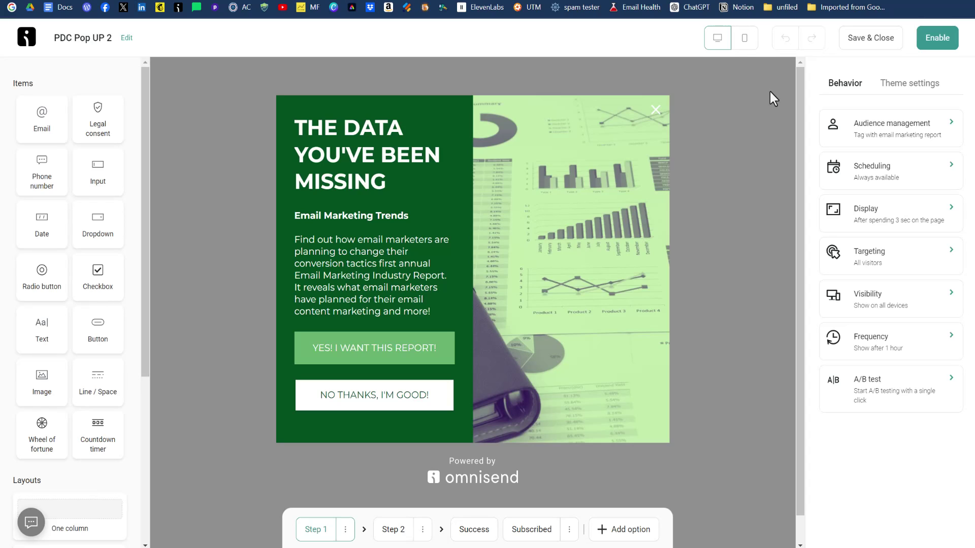
Save and close the PDC Pop UP 2 popup, then start a new automation workflow
{"action": "left_click", "coordinate": [867, 40]}
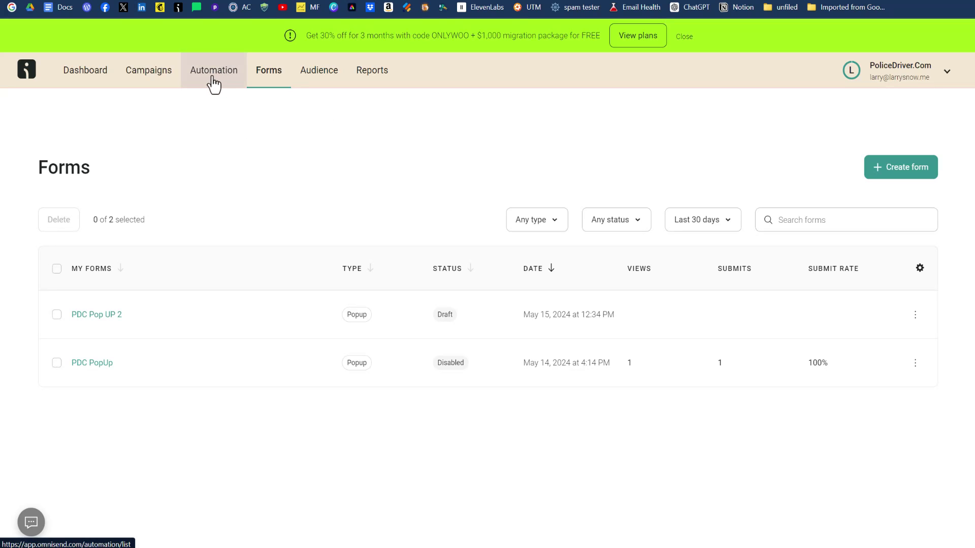
{"action": "left_click", "coordinate": [213, 82]}
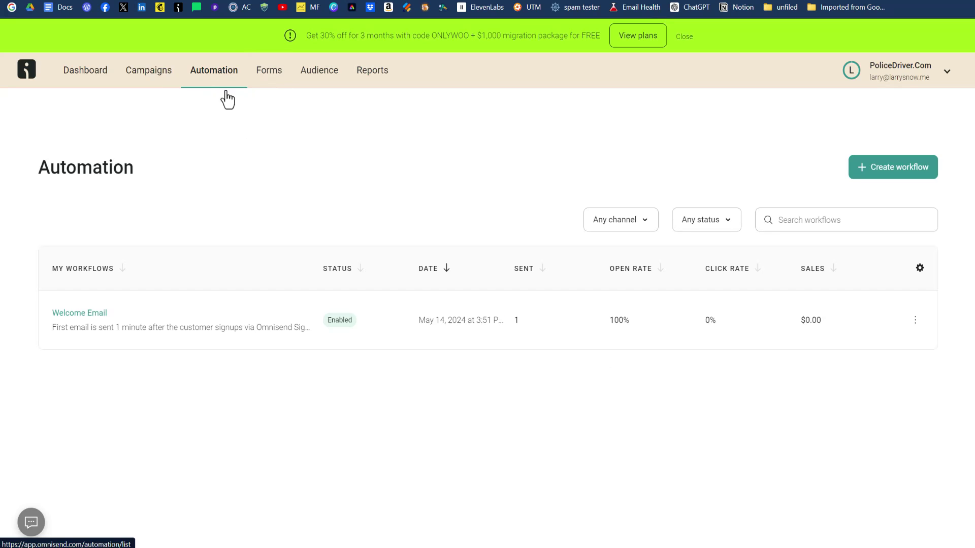
{"action": "left_click", "coordinate": [885, 181]}
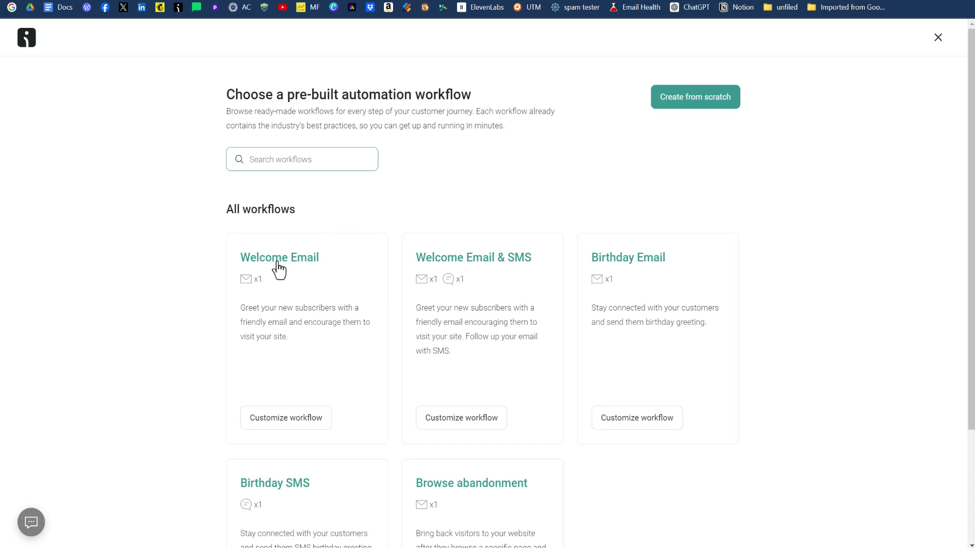
Pick the Welcome Email workflow and filter its trigger to form is PDC Pop UP 2
{"action": "left_click", "coordinate": [303, 269]}
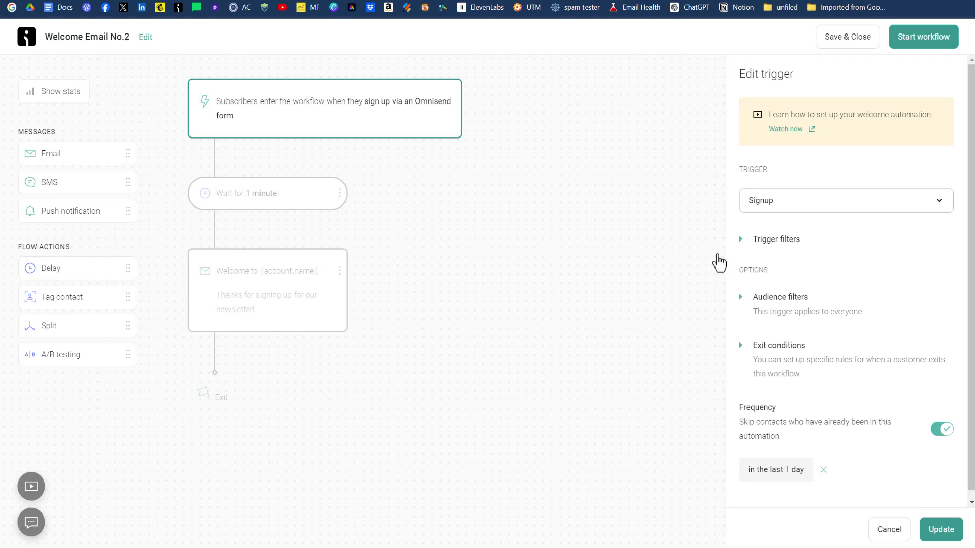
{"action": "left_click", "coordinate": [774, 244]}
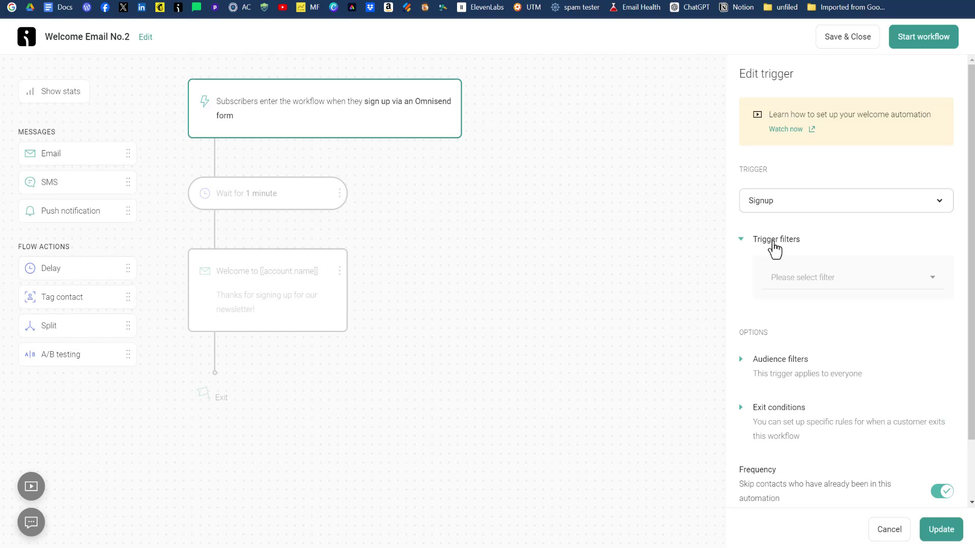
{"action": "left_click", "coordinate": [933, 282]}
{"action": "left_click", "coordinate": [894, 299]}
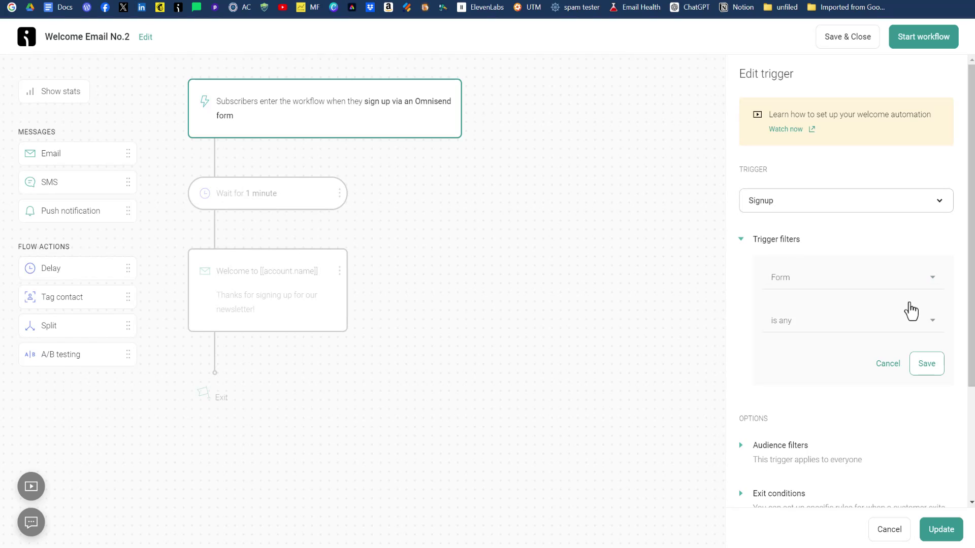
{"action": "left_click", "coordinate": [914, 320]}
{"action": "left_click", "coordinate": [859, 342]}
{"action": "left_click", "coordinate": [928, 363]}
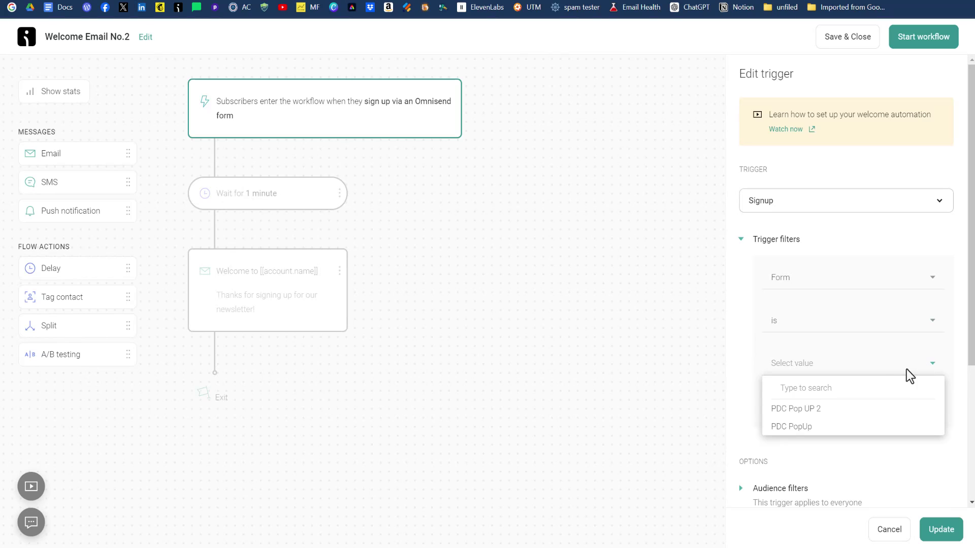
{"action": "left_click", "coordinate": [863, 410]}
{"action": "left_click", "coordinate": [929, 410]}
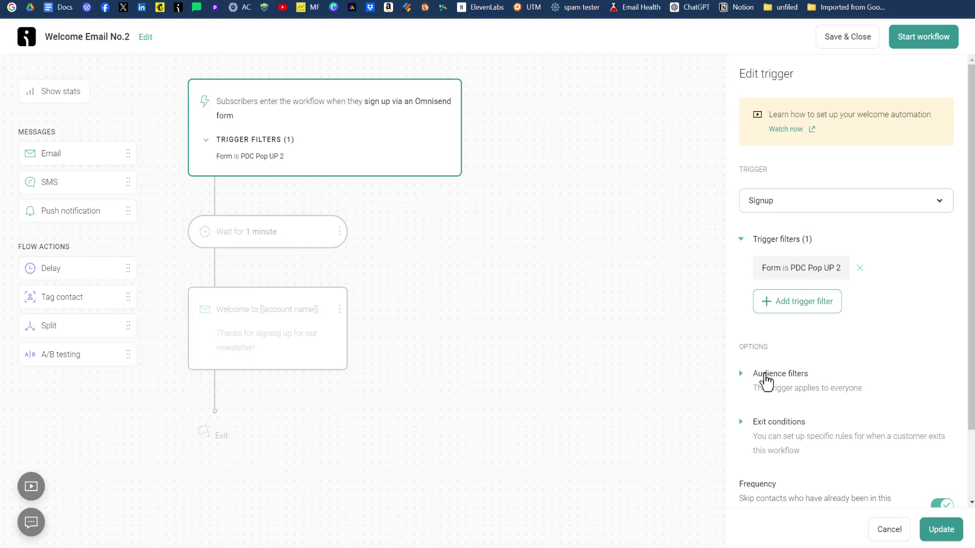
Add an audience filter requiring the contact tag 'email marketing report'
{"action": "left_click", "coordinate": [766, 380]}
{"action": "left_click", "coordinate": [840, 413]}
{"action": "scroll", "coordinate": [863, 452], "scroll_direction": "down", "scroll_amount": 2}
{"action": "scroll", "coordinate": [855, 462], "scroll_direction": "down", "scroll_amount": 1}
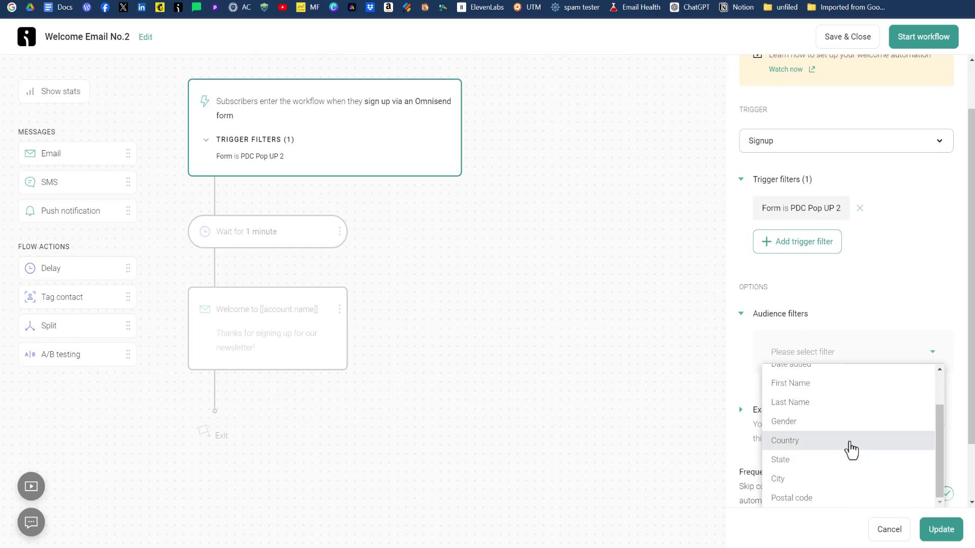
{"action": "scroll", "coordinate": [849, 451], "scroll_direction": "down", "scroll_amount": 1}
{"action": "scroll", "coordinate": [846, 424], "scroll_direction": "up", "scroll_amount": 3}
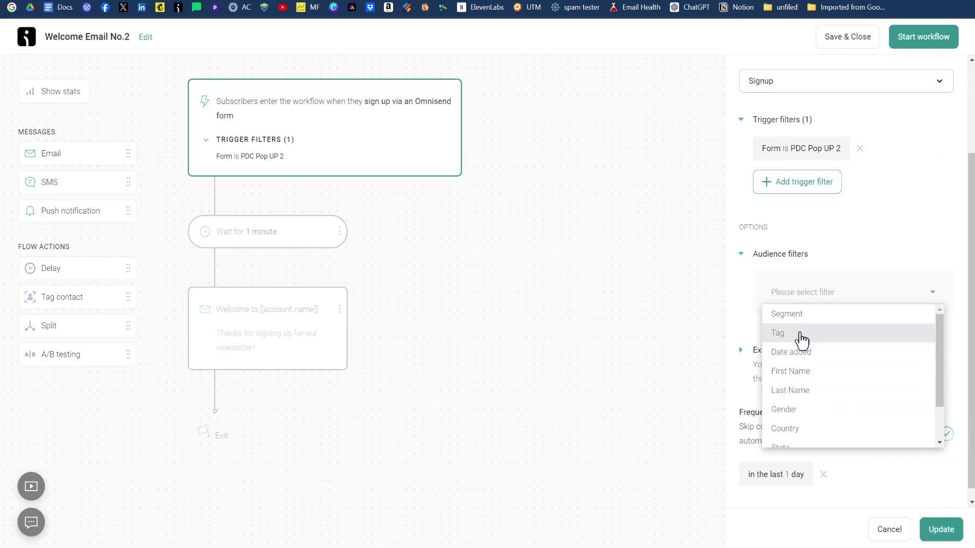
{"action": "left_click", "coordinate": [801, 334]}
{"action": "left_click", "coordinate": [924, 378]}
{"action": "left_click", "coordinate": [845, 425]}
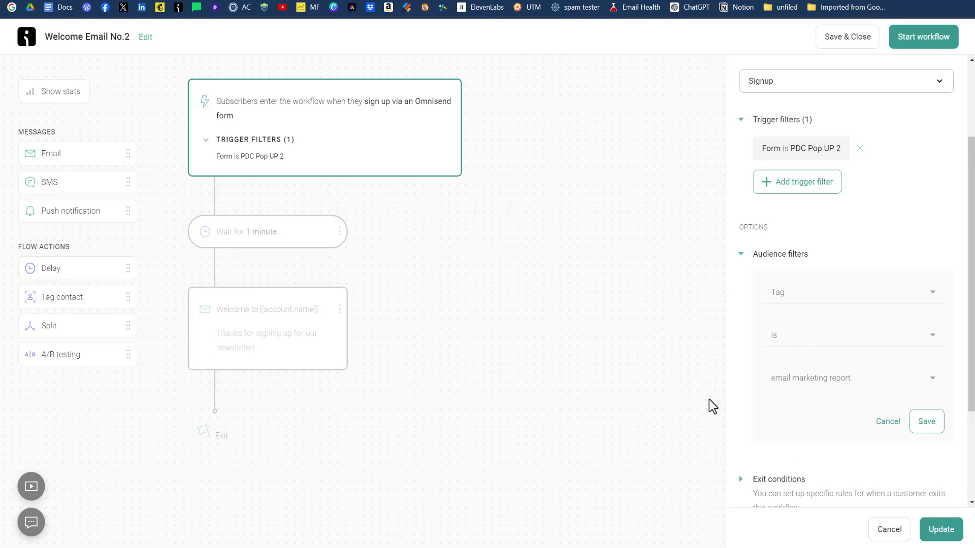
{"action": "left_click", "coordinate": [939, 432]}
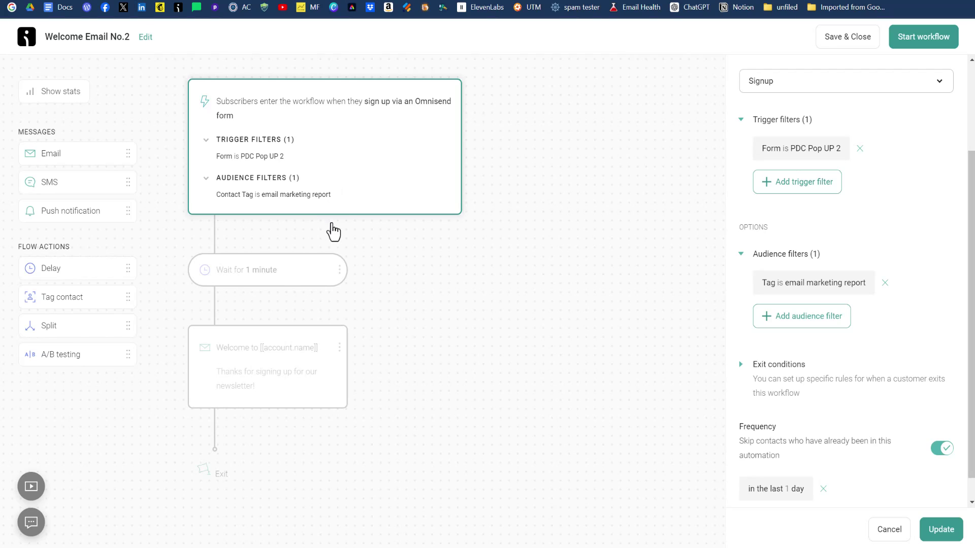
{"action": "left_click", "coordinate": [297, 268]}
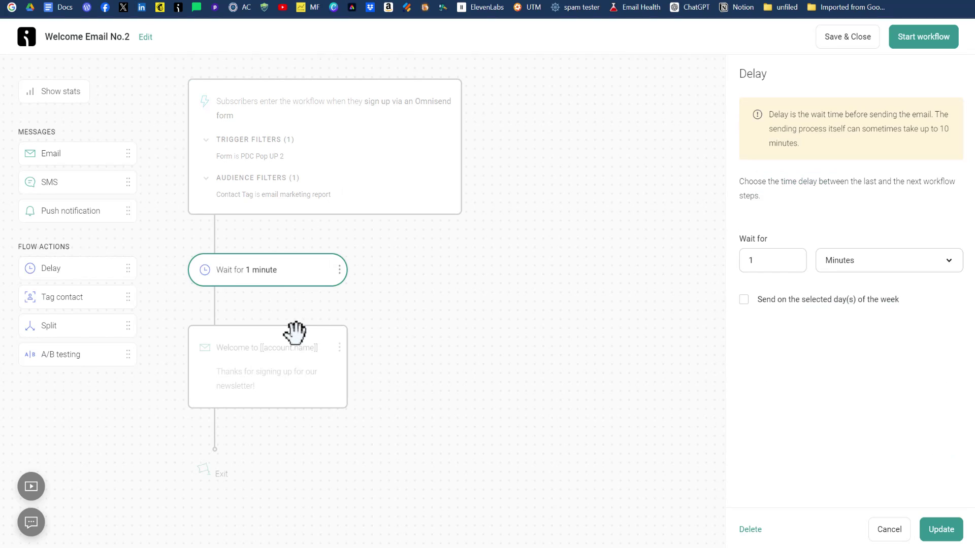
Set the welcome email subject to 'Here's Your Email Marketing Report!' and review preheader and sender name
{"action": "left_click", "coordinate": [289, 361]}
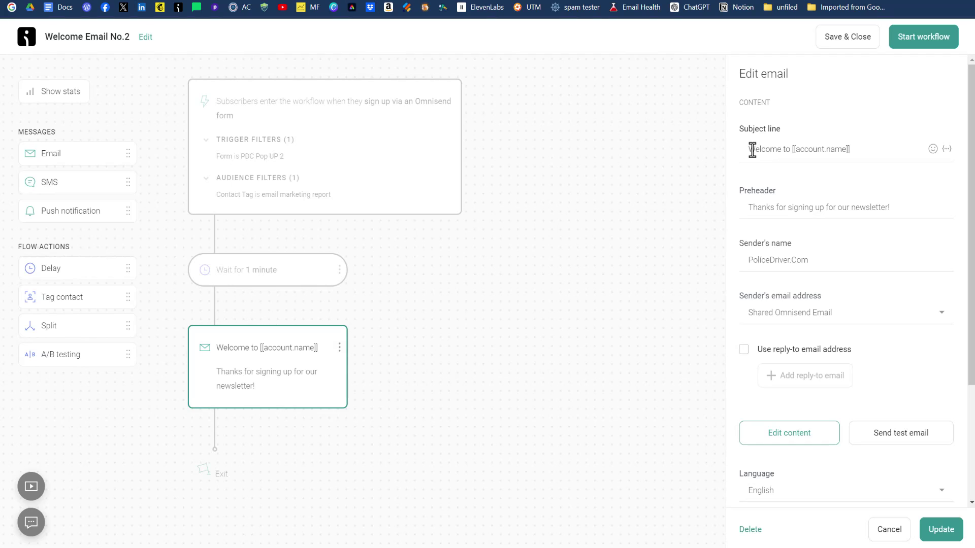
{"action": "triple_click", "coordinate": [769, 152]}
{"action": "type", "text": "Here's Your"}
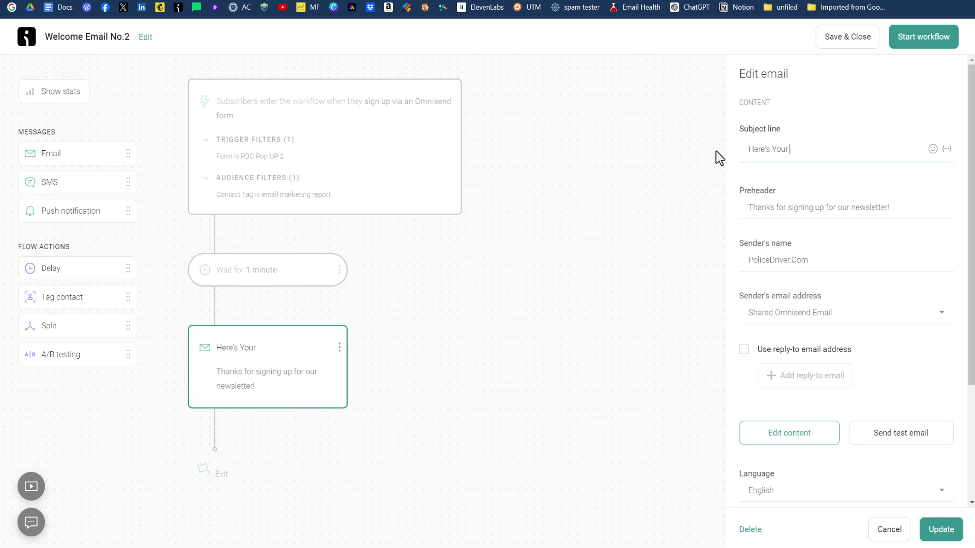
{"action": "type", "text": " Email Marketing Report!"}
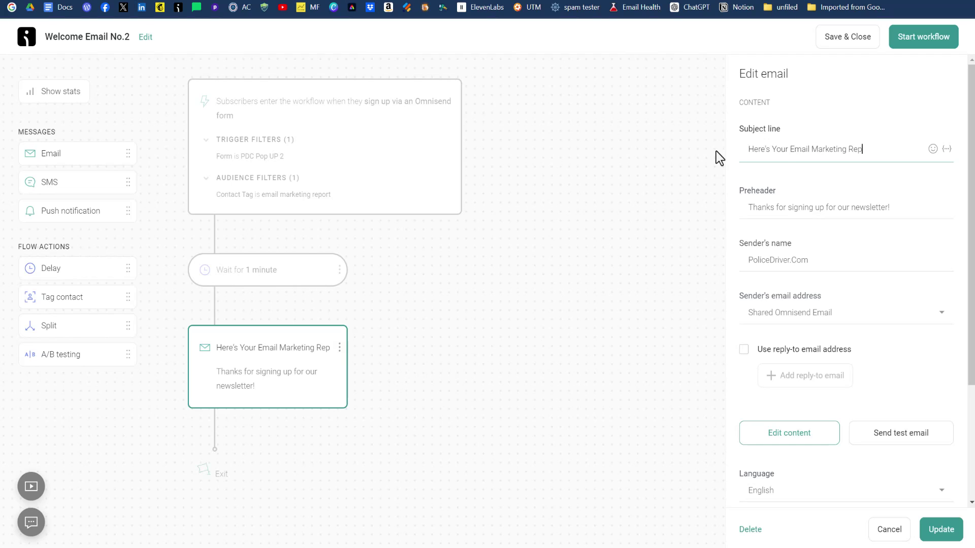
{"action": "left_click", "coordinate": [788, 207]}
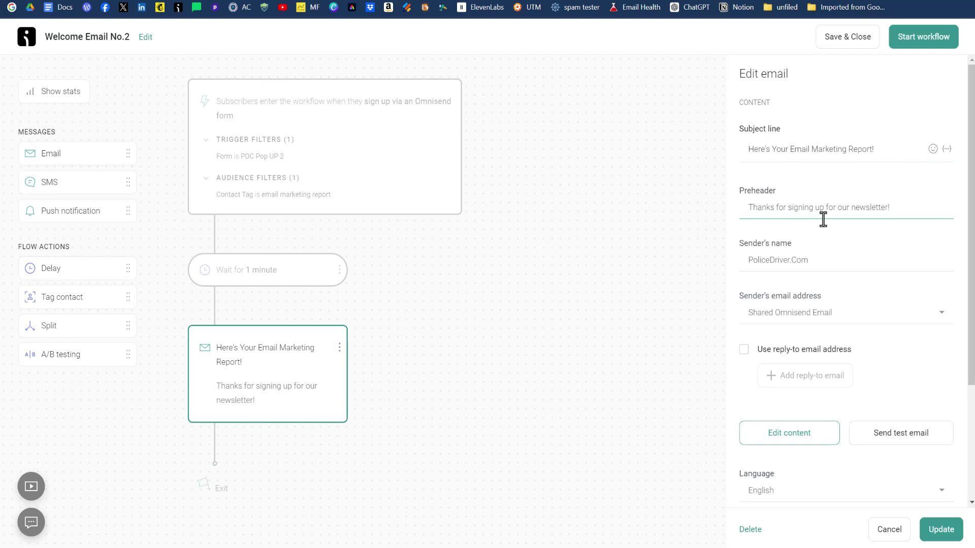
{"action": "left_click", "coordinate": [837, 260]}
{"action": "triple_click", "coordinate": [807, 260]}
{"action": "scroll", "coordinate": [849, 258], "scroll_direction": "down", "scroll_amount": 1}
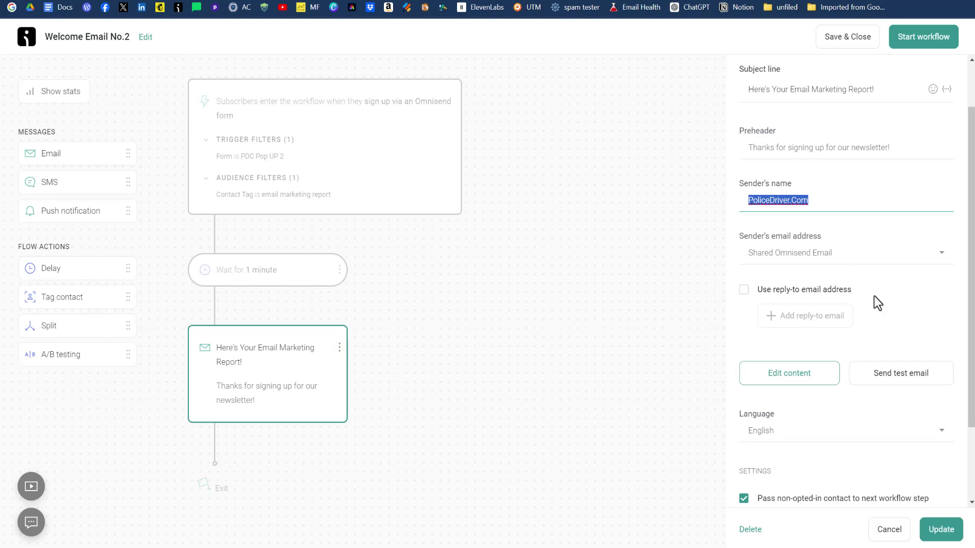
{"action": "left_click", "coordinate": [799, 381]}
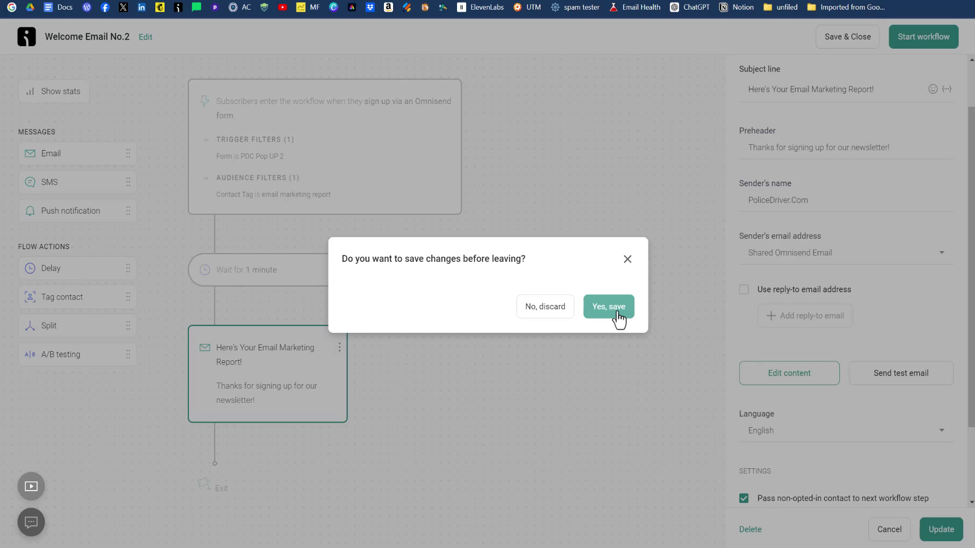
Save the workflow, set the logo image, and replace the inbox sentence with a report download prompt
{"action": "left_click", "coordinate": [615, 311]}
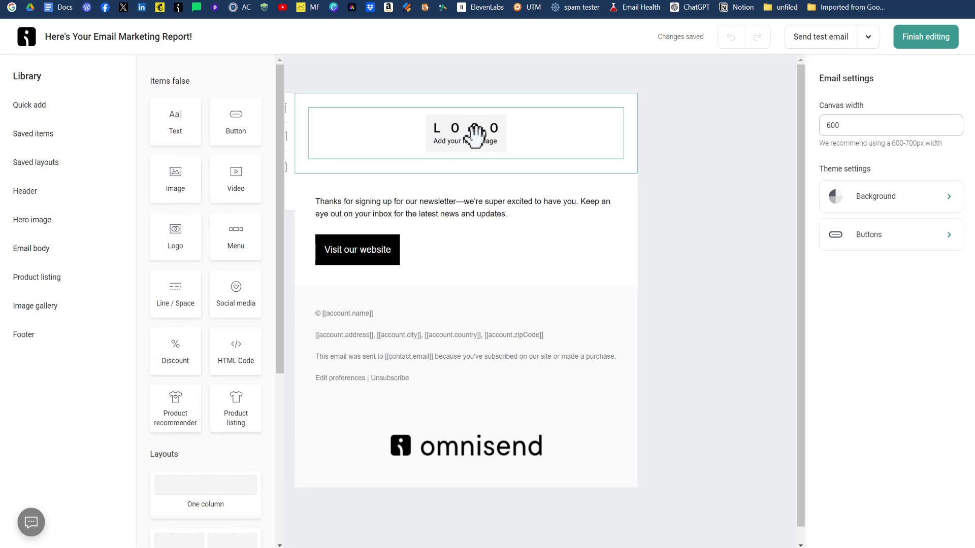
{"action": "left_click", "coordinate": [468, 142]}
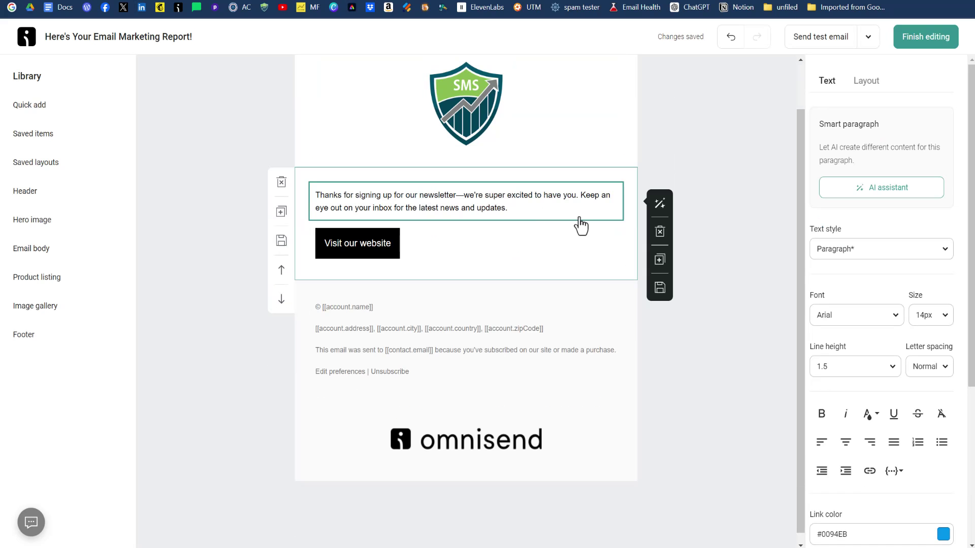
{"action": "left_click_drag", "start_coordinate": [559, 217], "coordinate": [578, 195]}
{"action": "key", "text": "BackSpace"}
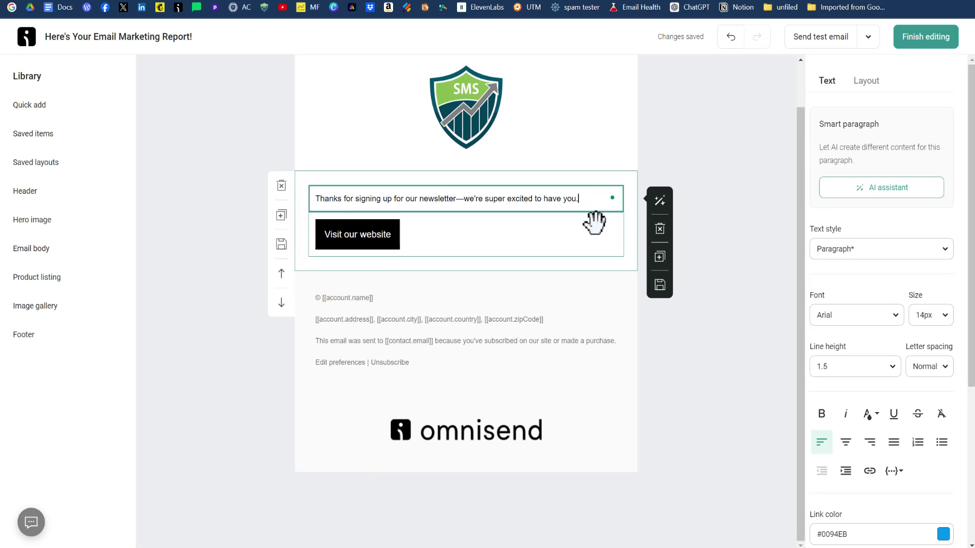
{"action": "key", "text": "Return"}
{"action": "type", "text": "Click the libutton below to download the Email Marketing Report!"}
Link the email button to the report PDF address and stretch it to full width
{"action": "left_click", "coordinate": [335, 259]}
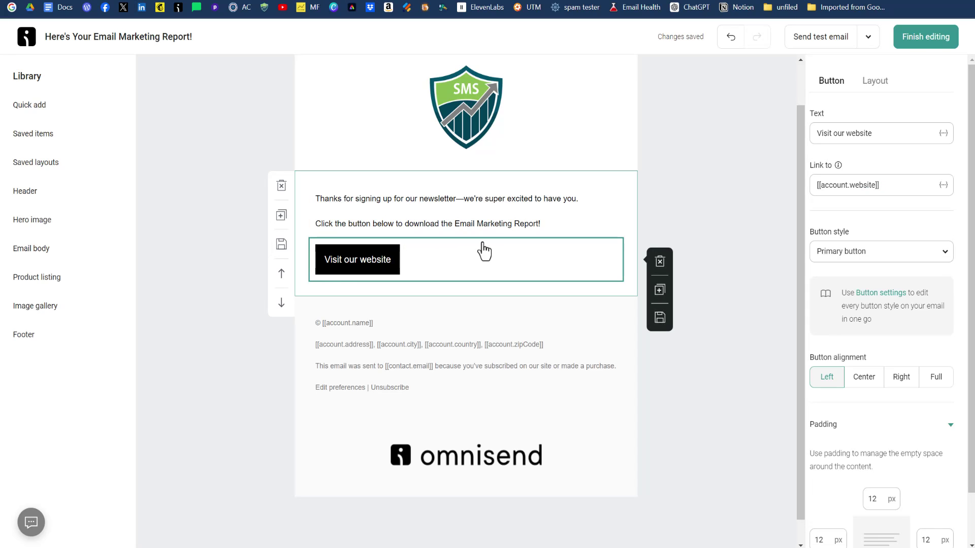
{"action": "left_click_drag", "start_coordinate": [907, 185], "coordinate": [813, 186]}
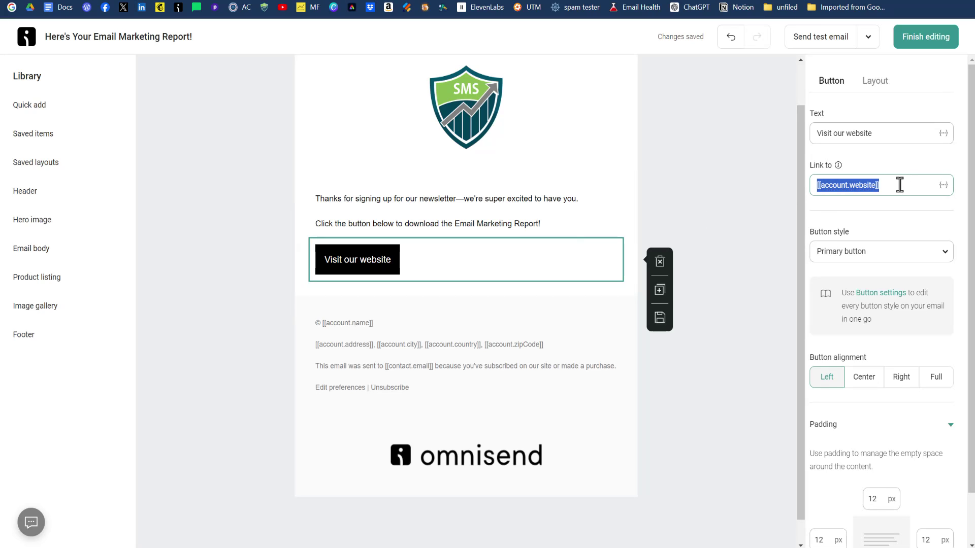
{"action": "key", "text": "BackSpace"}
{"action": "key", "text": "ctrl+v"}
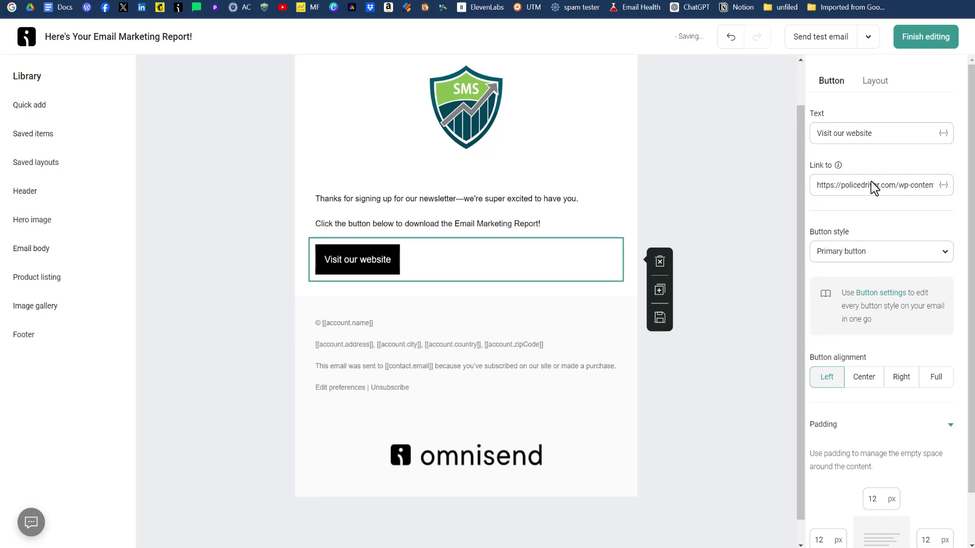
{"action": "left_click", "coordinate": [938, 383]}
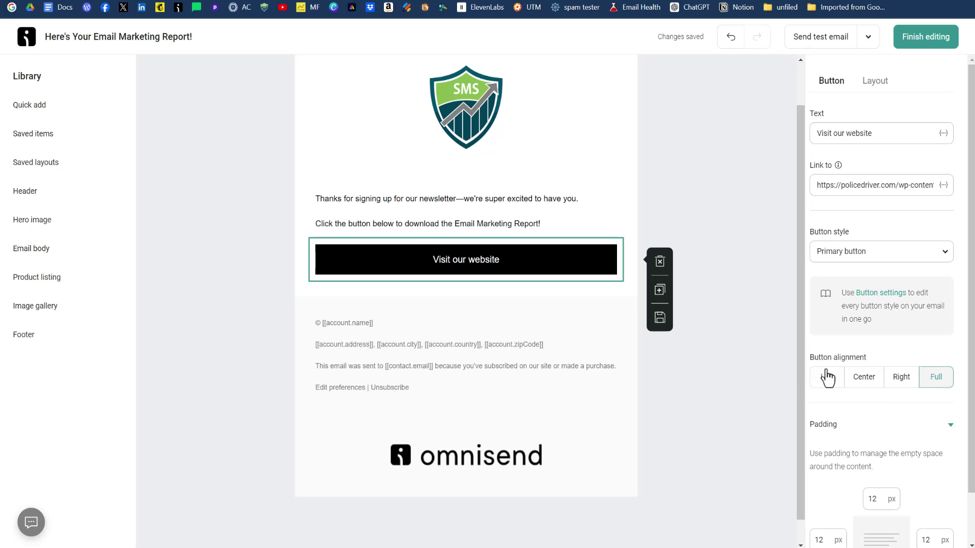
{"action": "scroll", "coordinate": [833, 376], "scroll_direction": "down", "scroll_amount": 1}
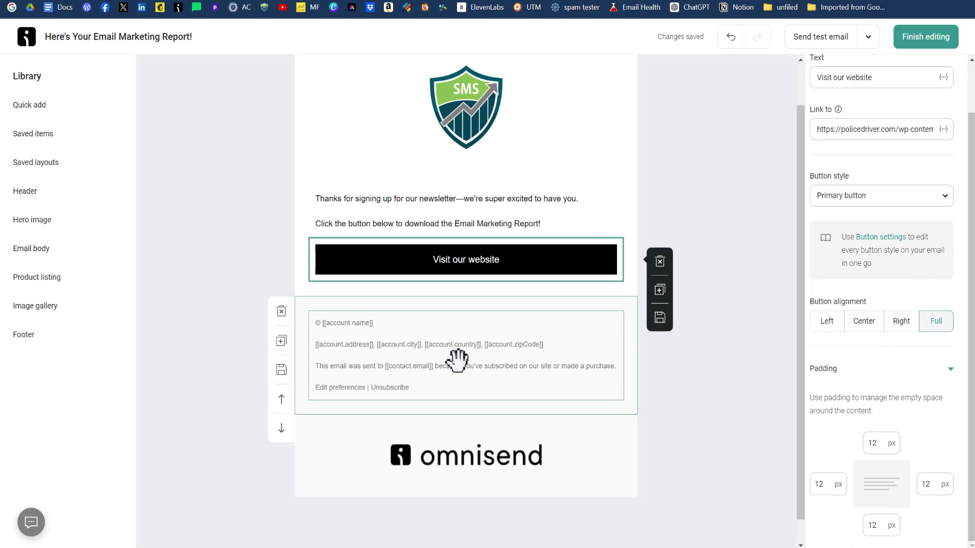
{"action": "scroll", "coordinate": [678, 393], "scroll_direction": "up", "scroll_amount": 1}
{"action": "scroll", "coordinate": [675, 388], "scroll_direction": "up", "scroll_amount": 2}
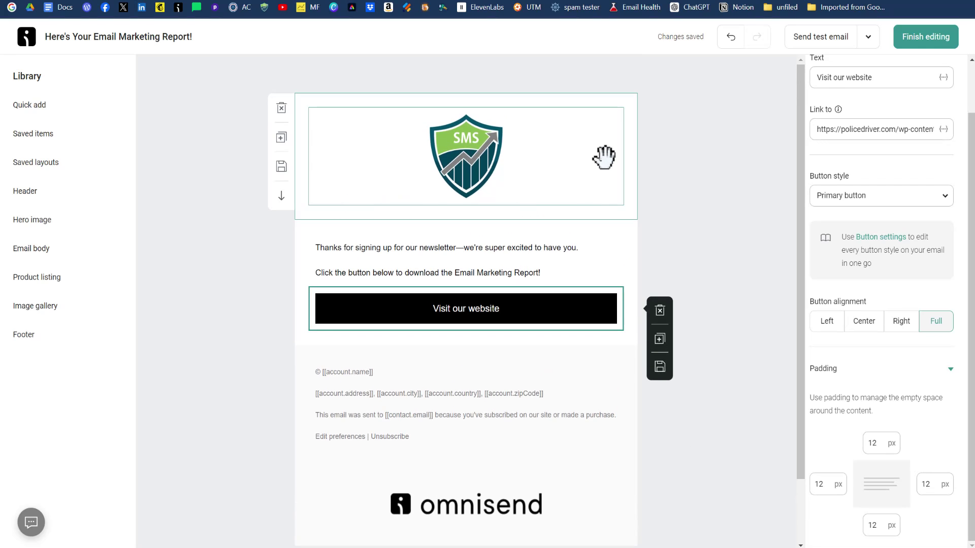
{"action": "left_click", "coordinate": [933, 41]}
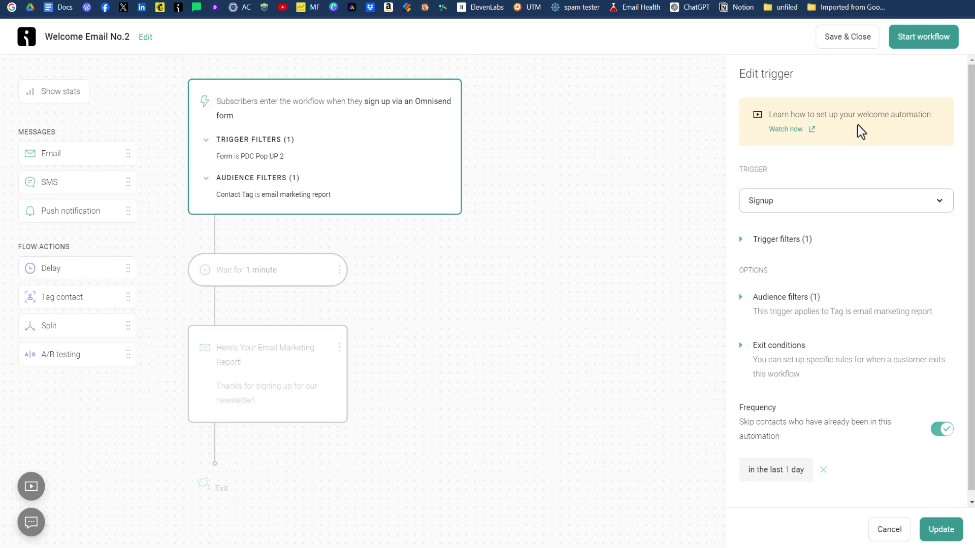
Start the Welcome Email No.2 workflow and enable the PDC Pop UP 2 form
{"action": "left_click", "coordinate": [924, 46]}
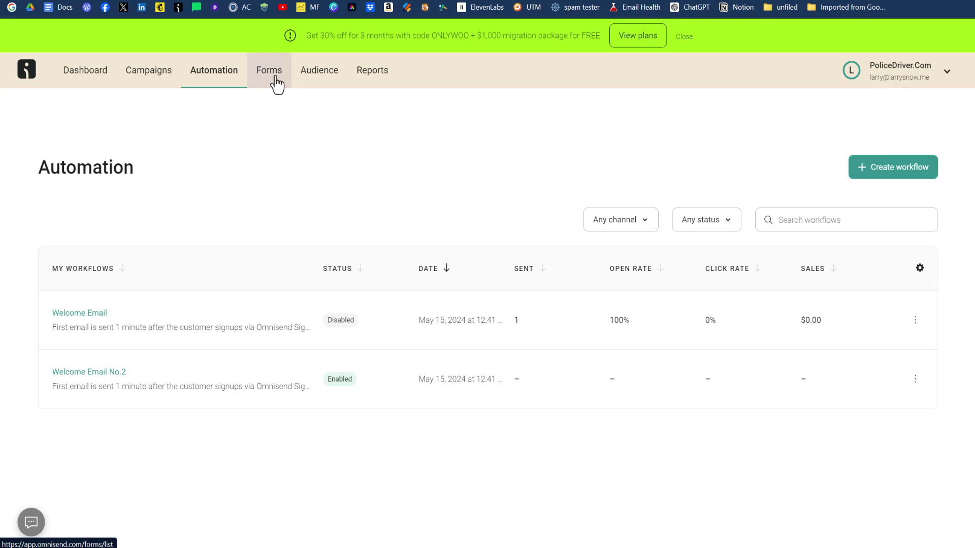
{"action": "left_click", "coordinate": [275, 76]}
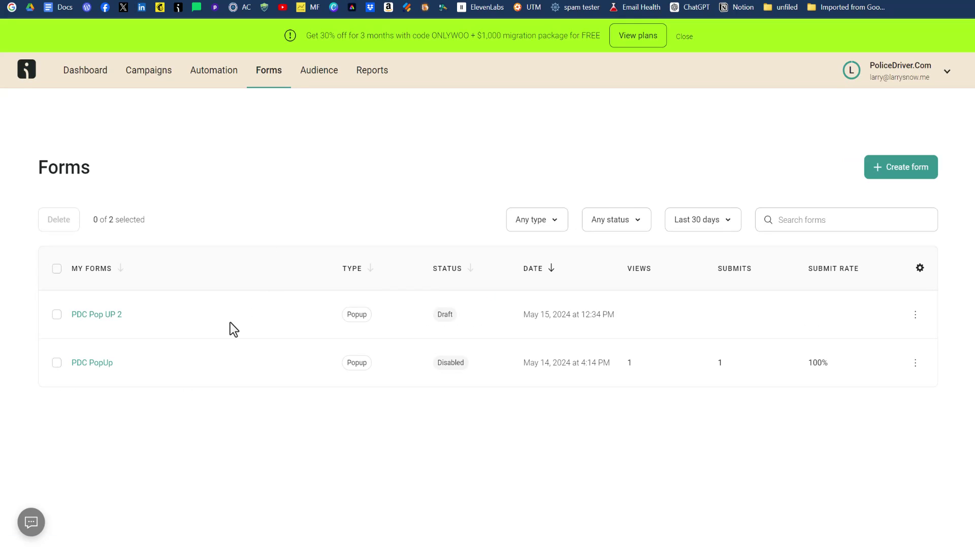
{"action": "left_click", "coordinate": [109, 319]}
{"action": "left_click", "coordinate": [926, 45]}
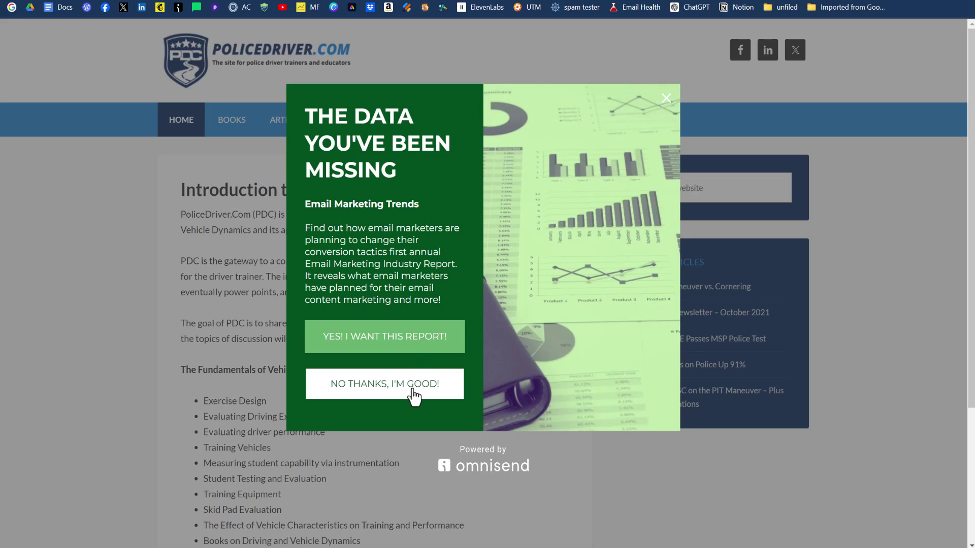
Accept the report offer on the PoliceDriver.com popup and submit an autofilled first name and e-mail
{"action": "left_click", "coordinate": [402, 346]}
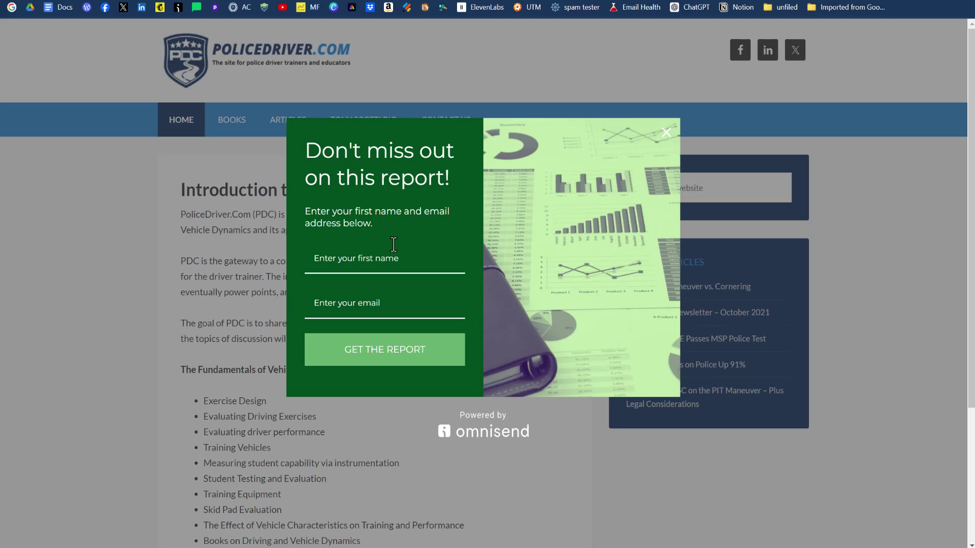
{"action": "left_click", "coordinate": [413, 313]}
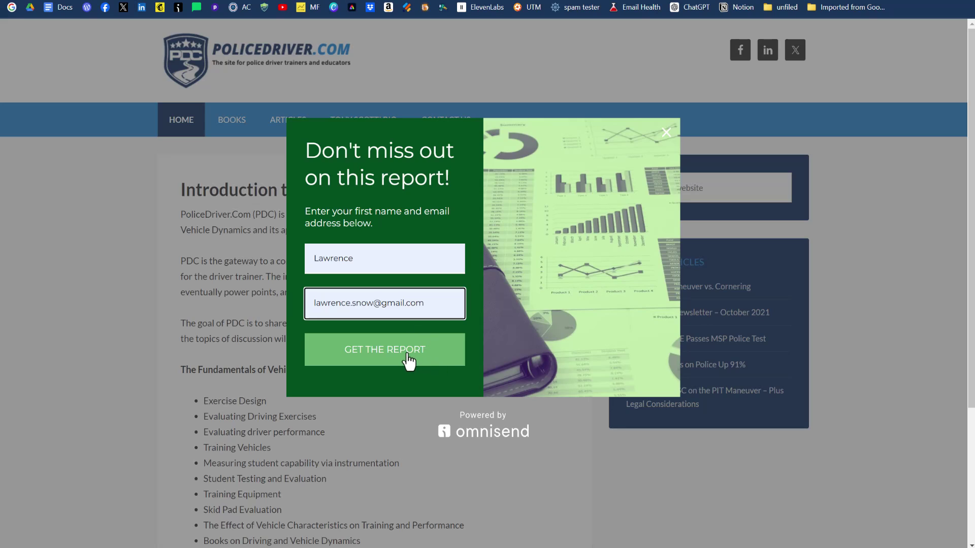
{"action": "left_click", "coordinate": [409, 361]}
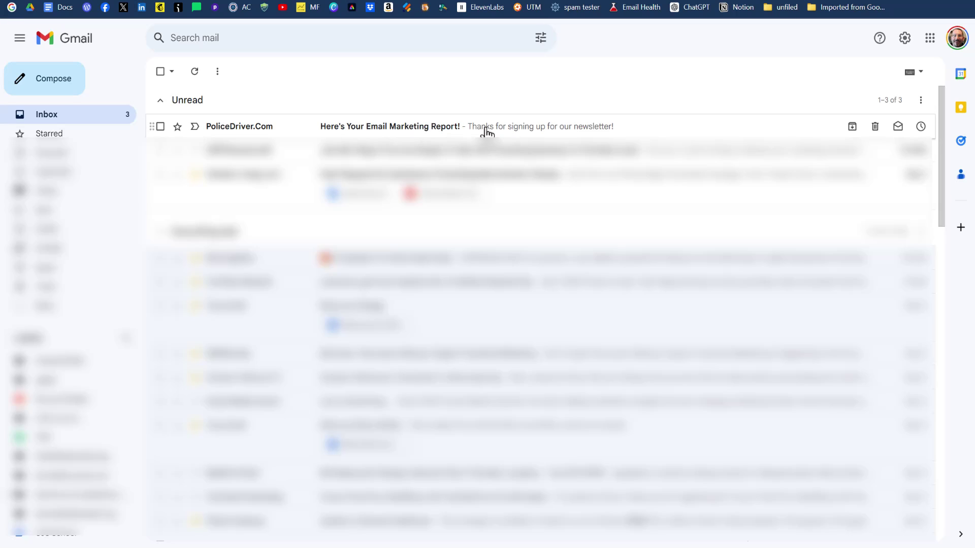
Open the unread 'Here's Your Email Marketing Report!' welcome email in the Gmail inbox
{"action": "left_click", "coordinate": [406, 132]}
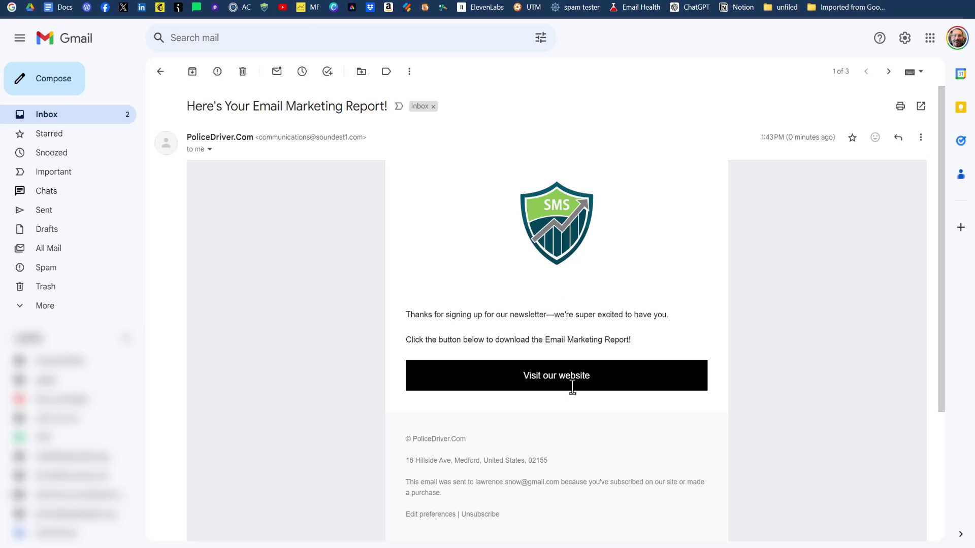